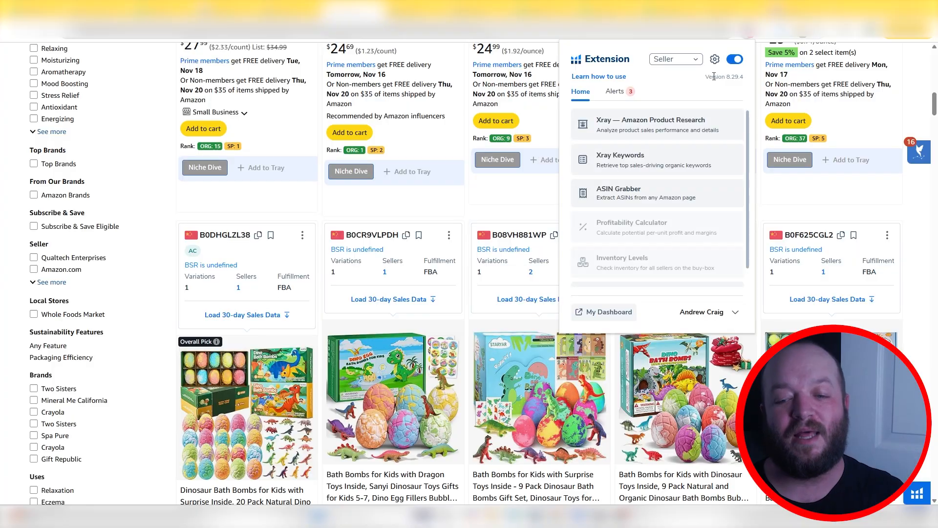
Run Xray on the dinosaur bath bombs search results and analyze the selected competitor products in Cerebro
click(635, 120)
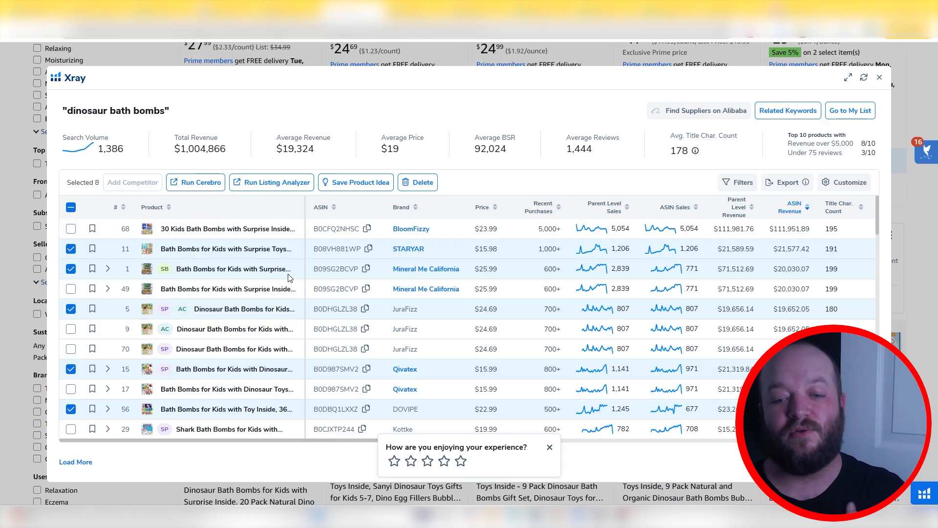
scroll(214, 292, down, 3)
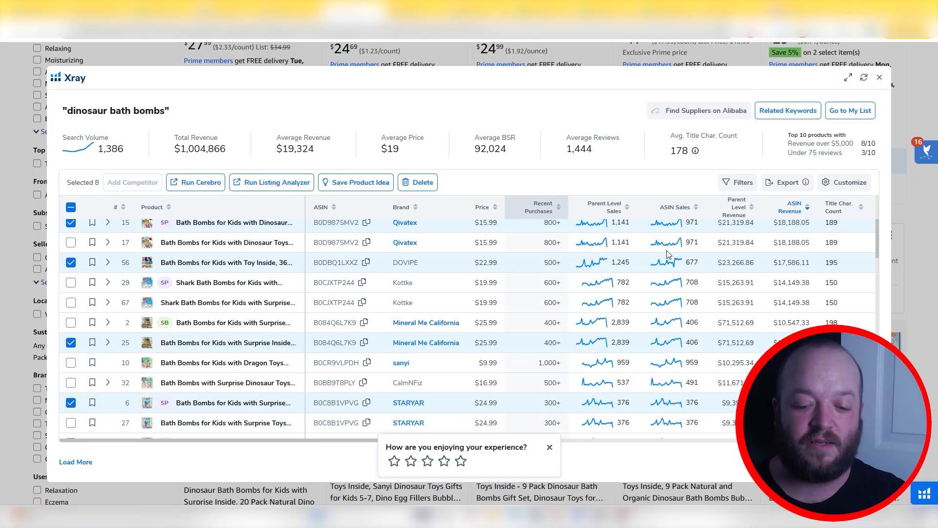
scroll(689, 229, up, 3)
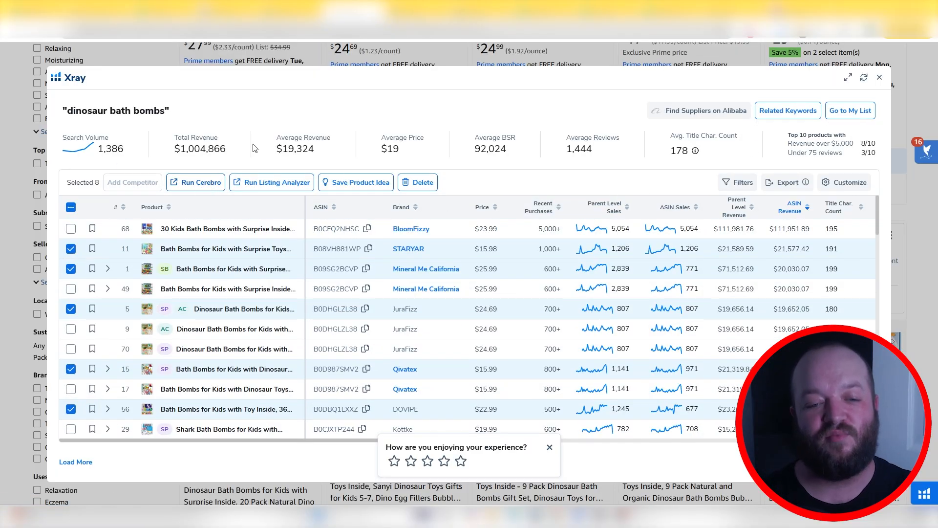
click(195, 182)
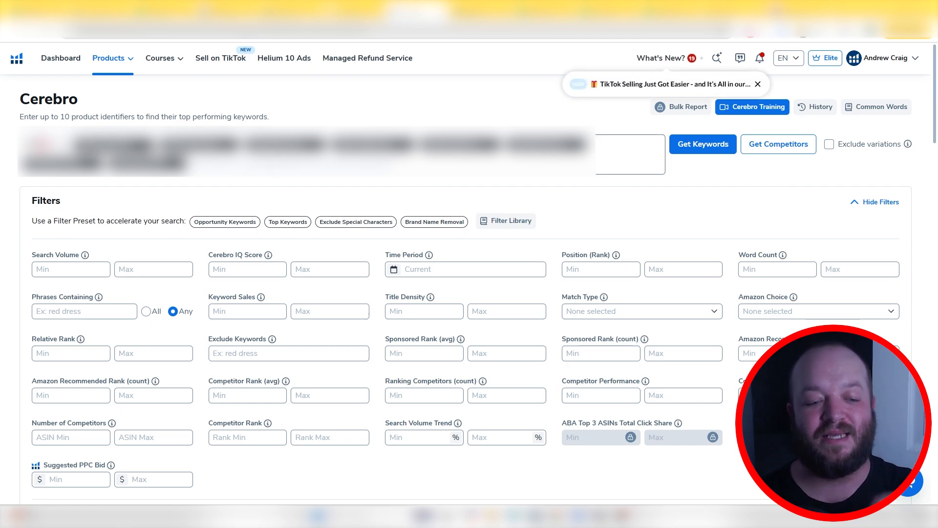
Filter the Cerebro keywords to phrases containing any of the pasted gift terms, such as gift, gifts, present and presents
scroll(224, 297, down, 10)
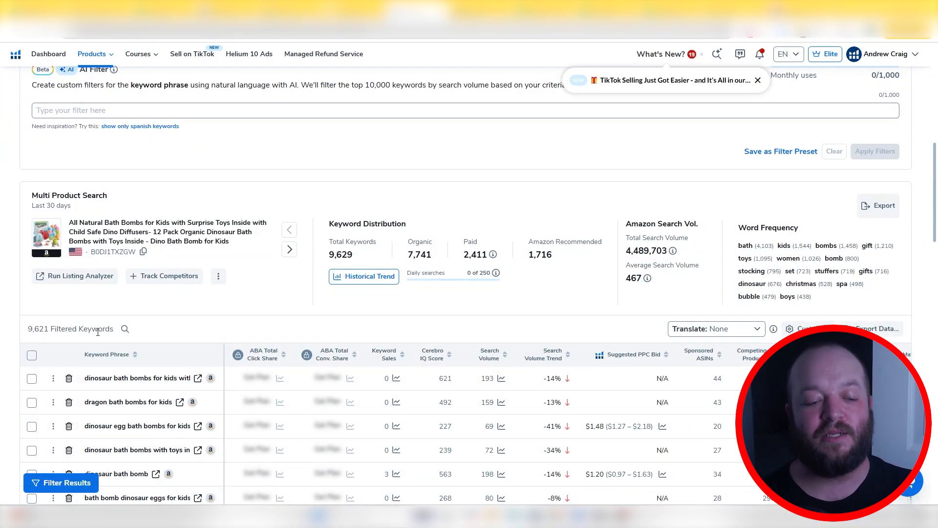
scroll(98, 332, up, 10)
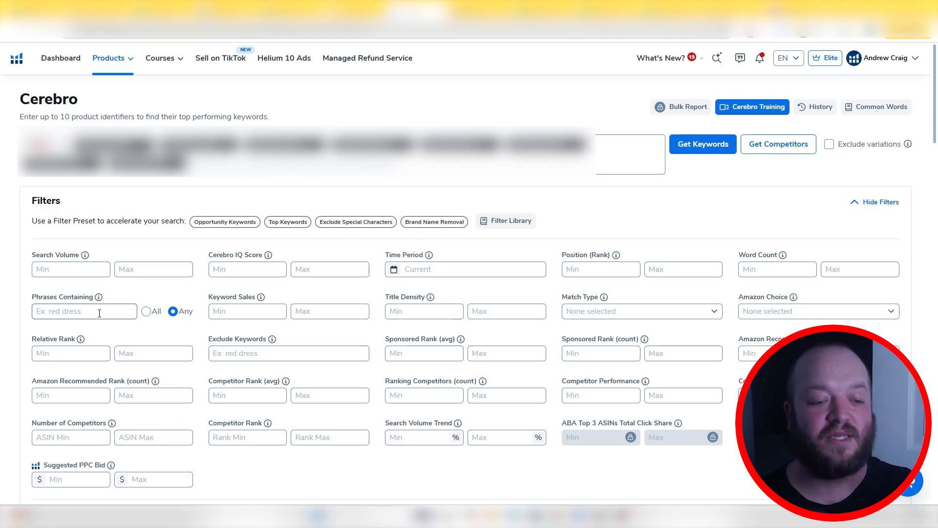
click(99, 313)
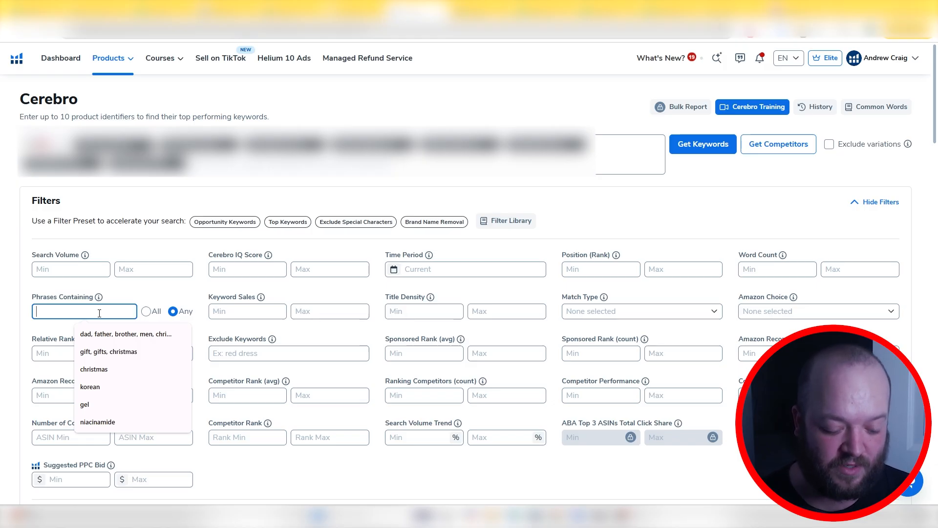
key(ctrl+v)
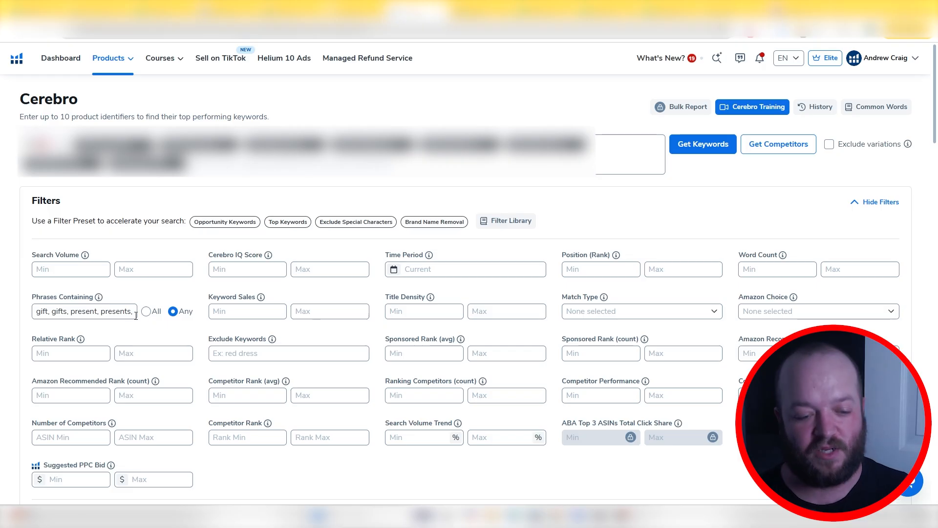
scroll(130, 395, down, 5)
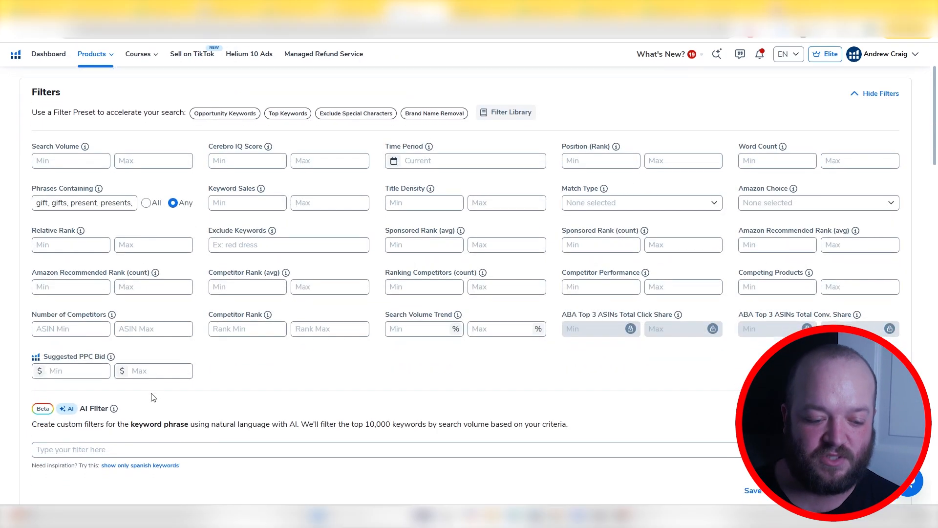
scroll(130, 396, down, 2)
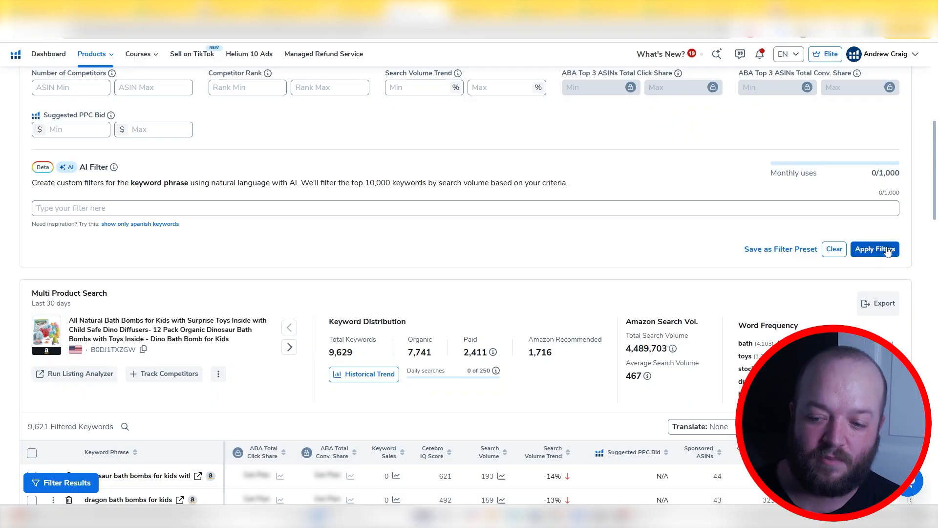
click(888, 249)
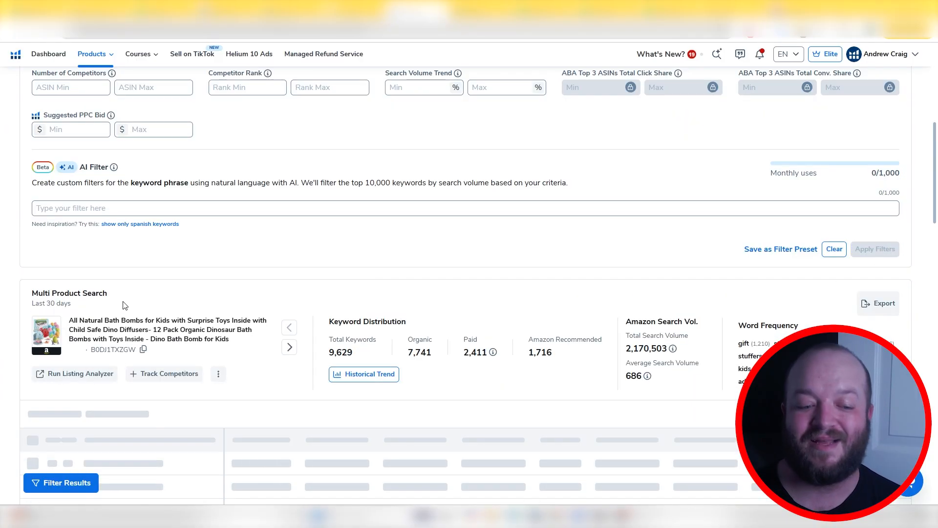
scroll(23, 324, down, 2)
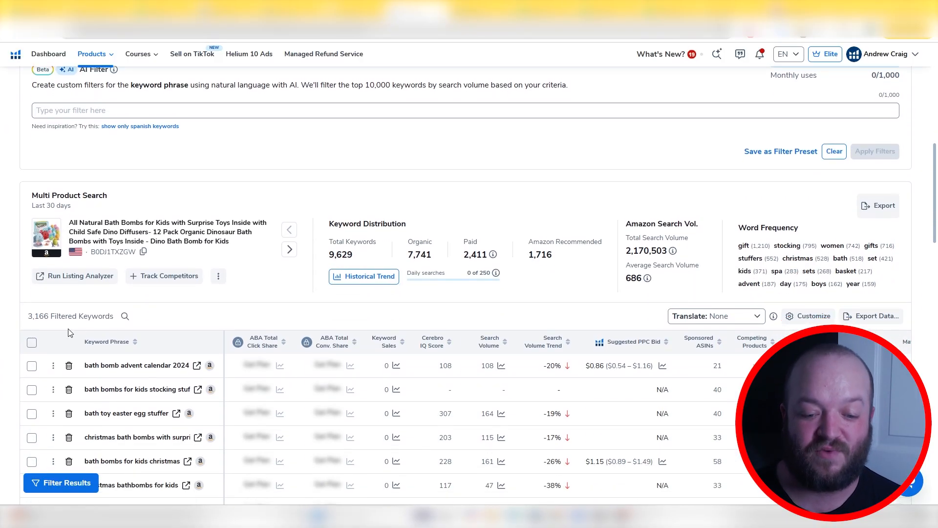
Set the keyword time period to November 2024 and apply it to the gift keyword results
scroll(388, 344, up, 10)
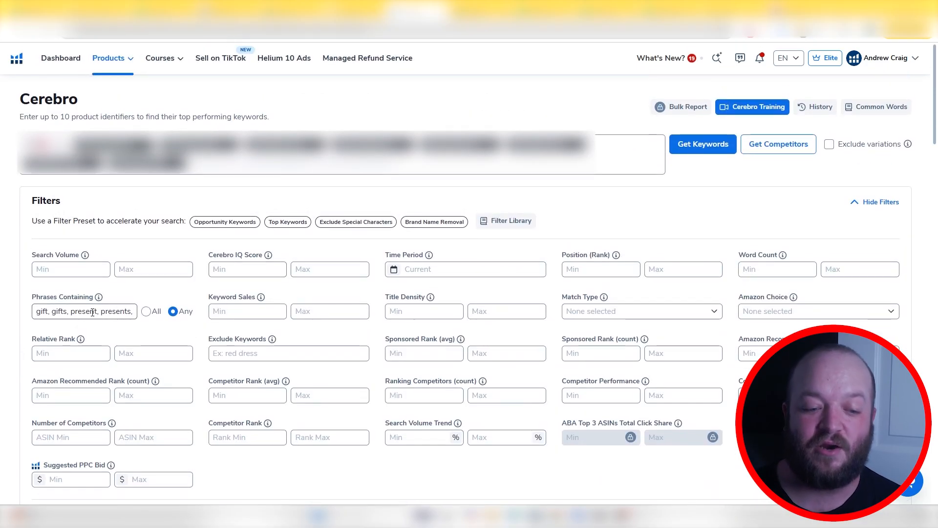
click(413, 270)
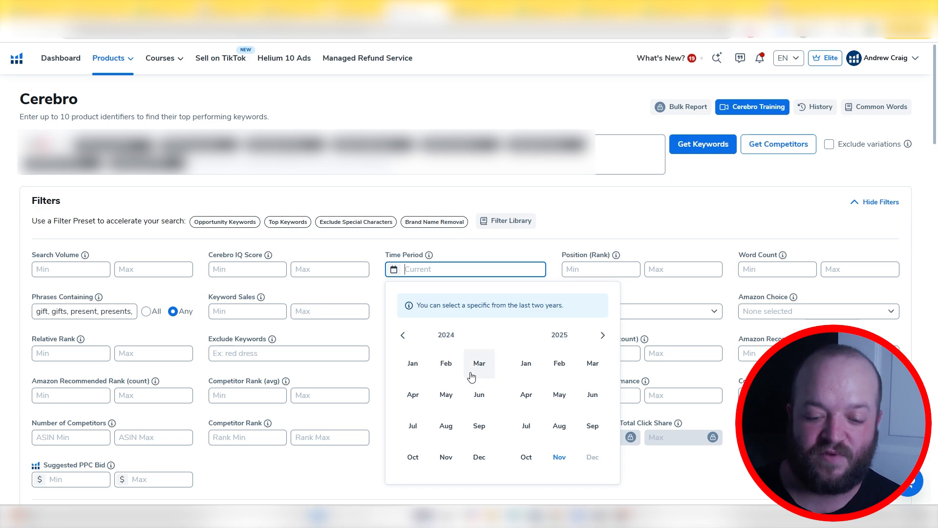
click(446, 455)
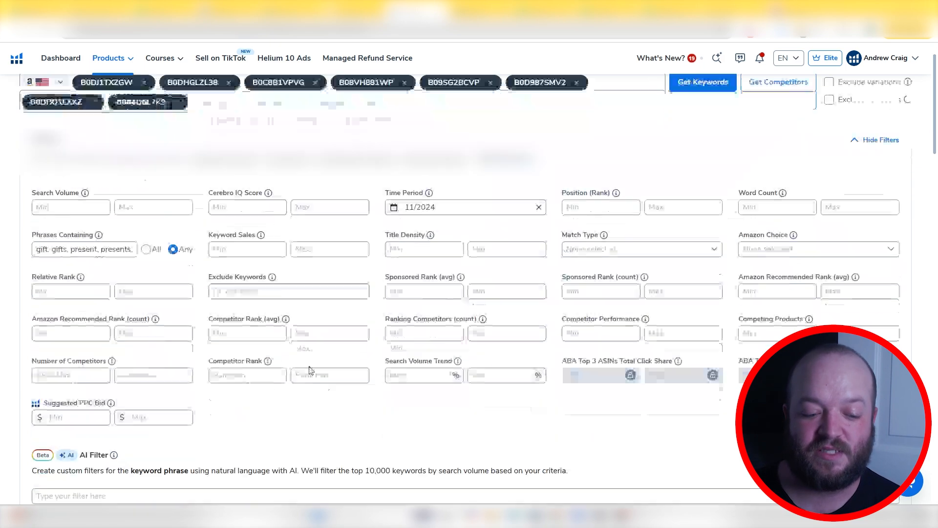
scroll(469, 264, down, 3)
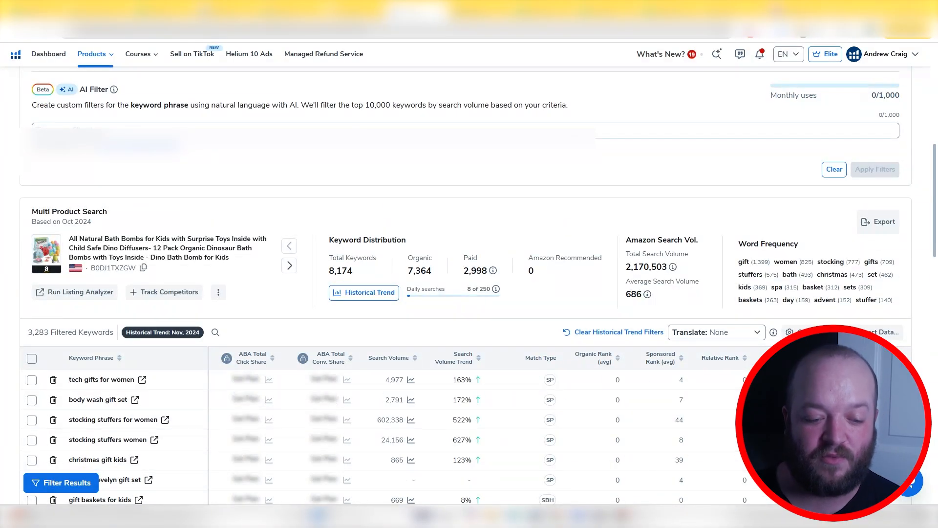
Set the minimum search volume to 100 and apply the filters to the November 2024 keywords
scroll(295, 334, up, 10)
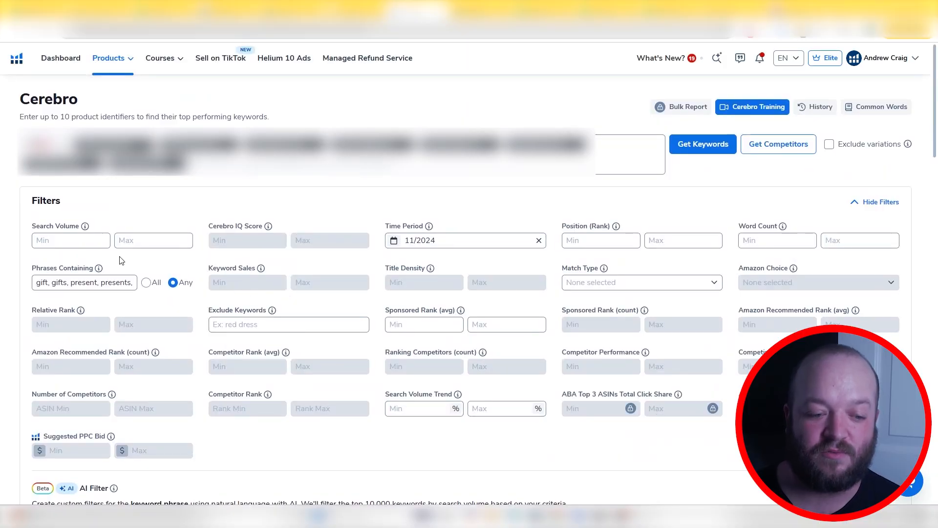
click(87, 243)
text(2)
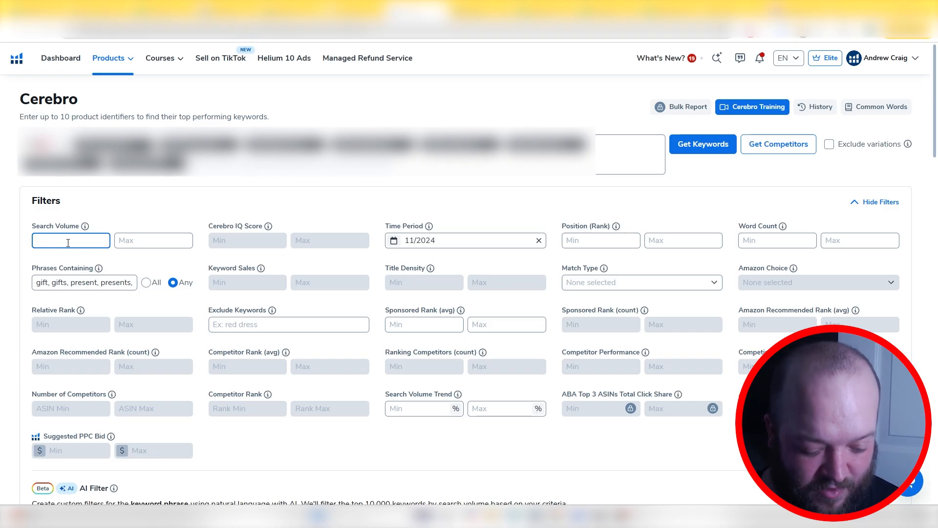
text(100)
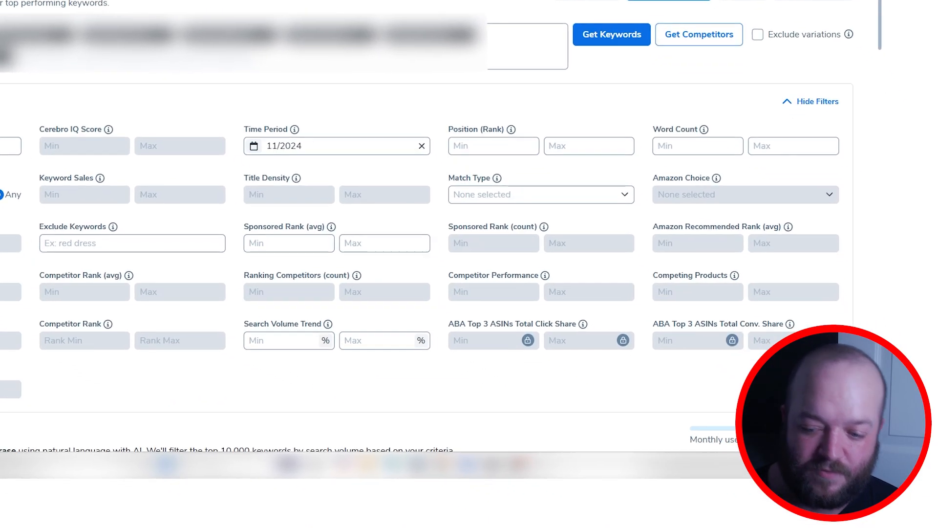
scroll(821, 453, down, 2)
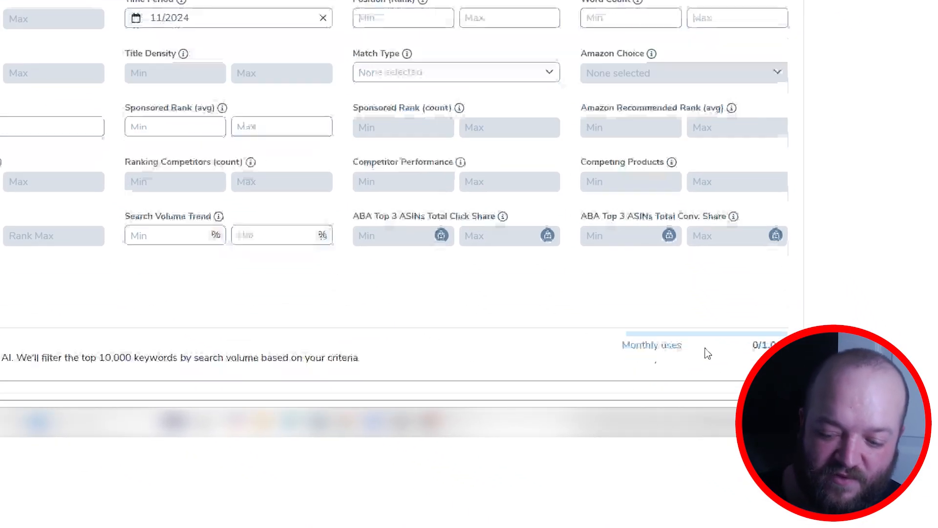
click(714, 308)
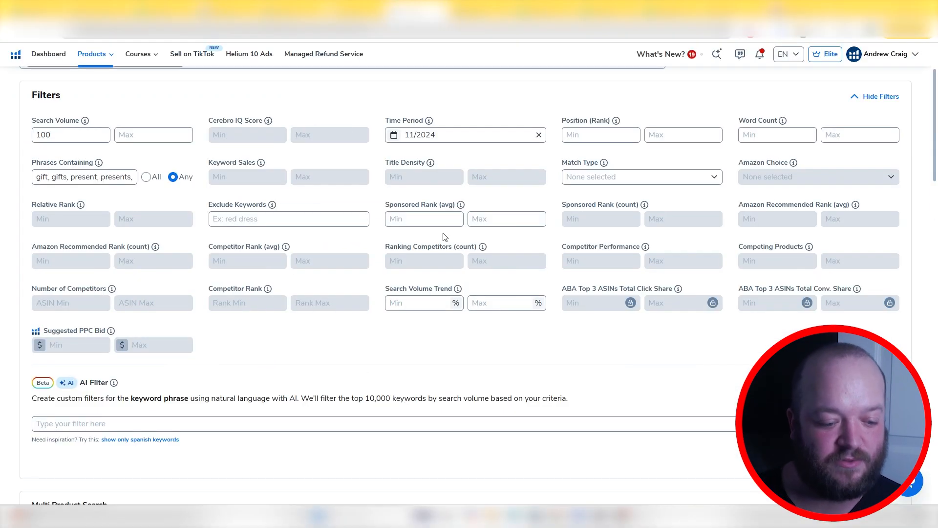
scroll(240, 277, down, 3)
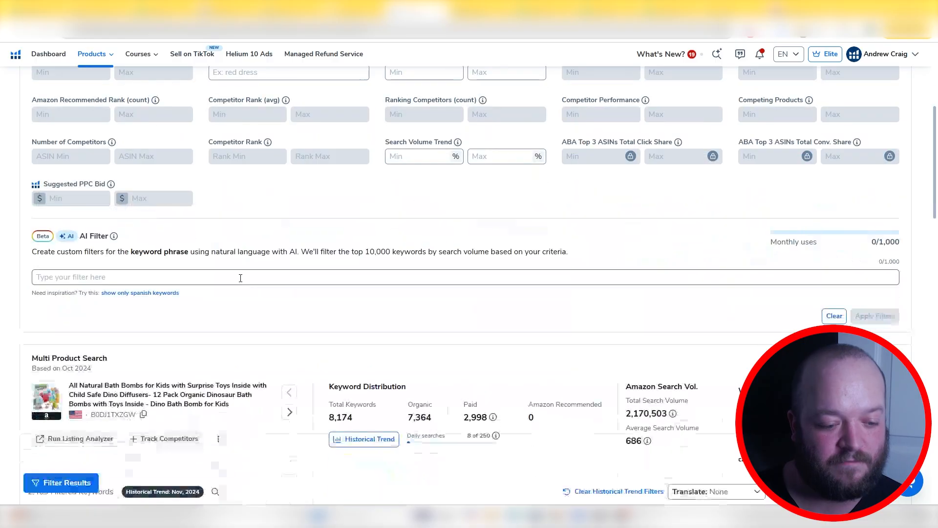
scroll(240, 278, down, 3)
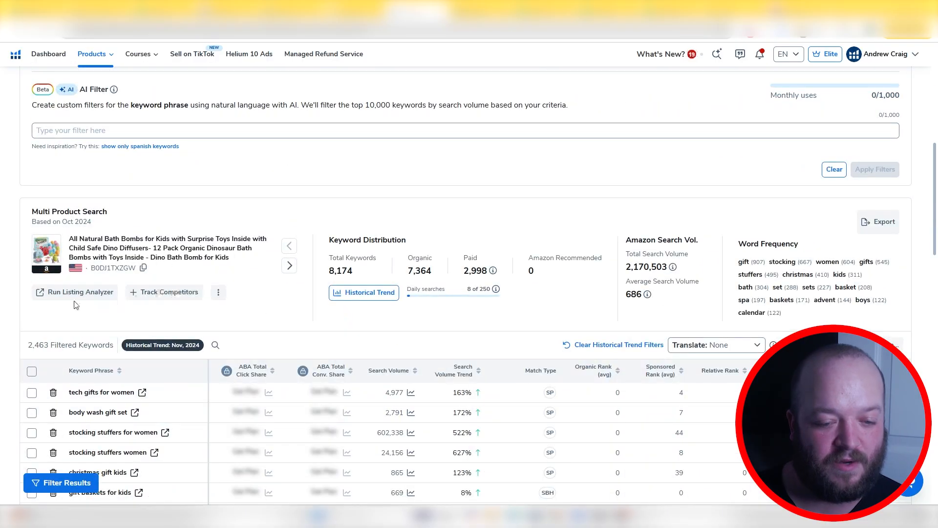
Set the minimum search volume trend to 100% and apply the filters to the keyword list
scroll(411, 286, up, 7)
click(427, 354)
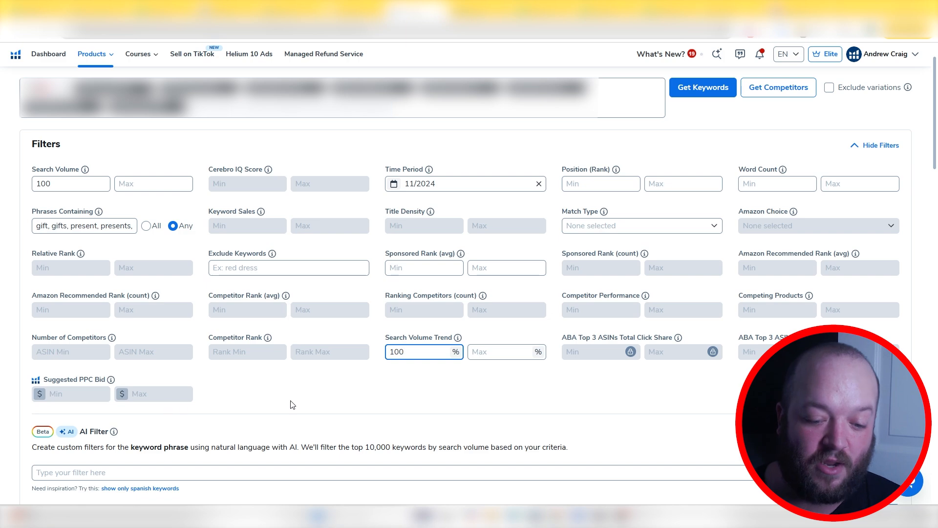
mouse_move(457, 339)
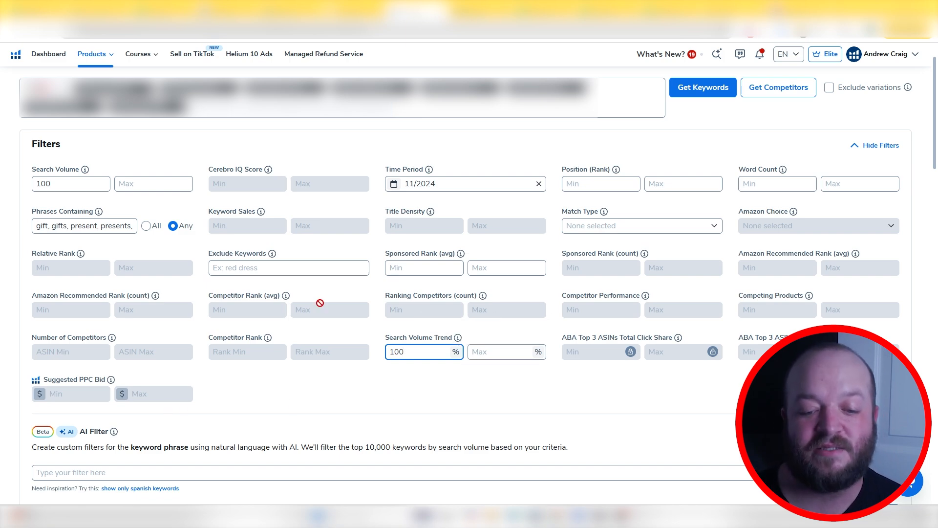
scroll(368, 415, down, 3)
scroll(78, 398, down, 3)
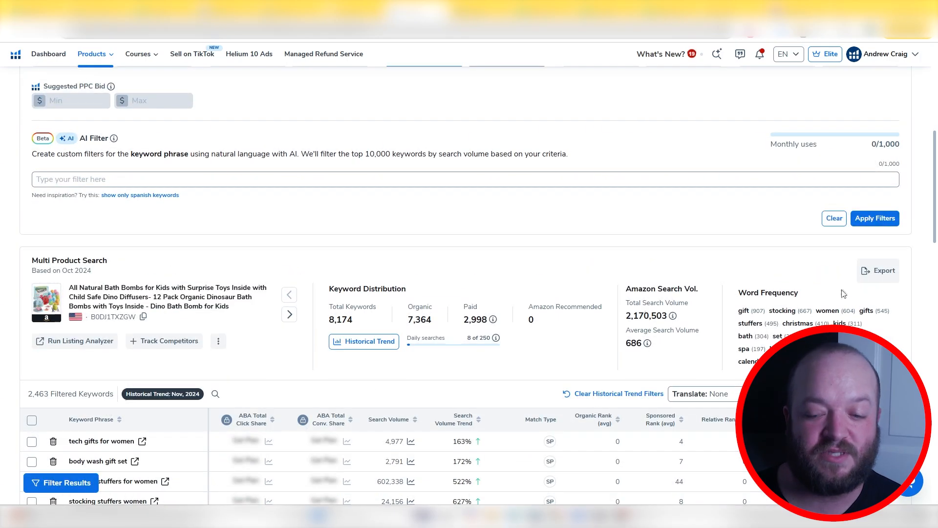
click(887, 223)
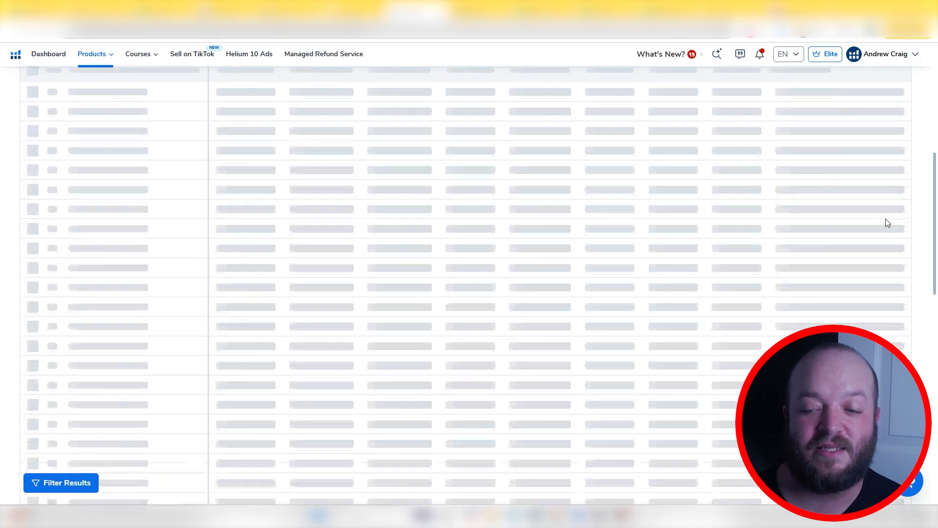
scroll(78, 322, down, 3)
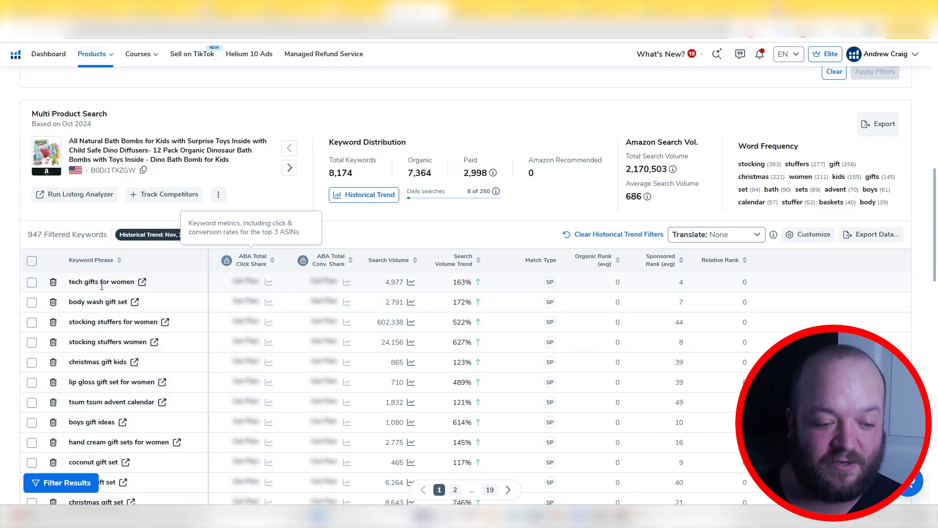
mouse_move(113, 292)
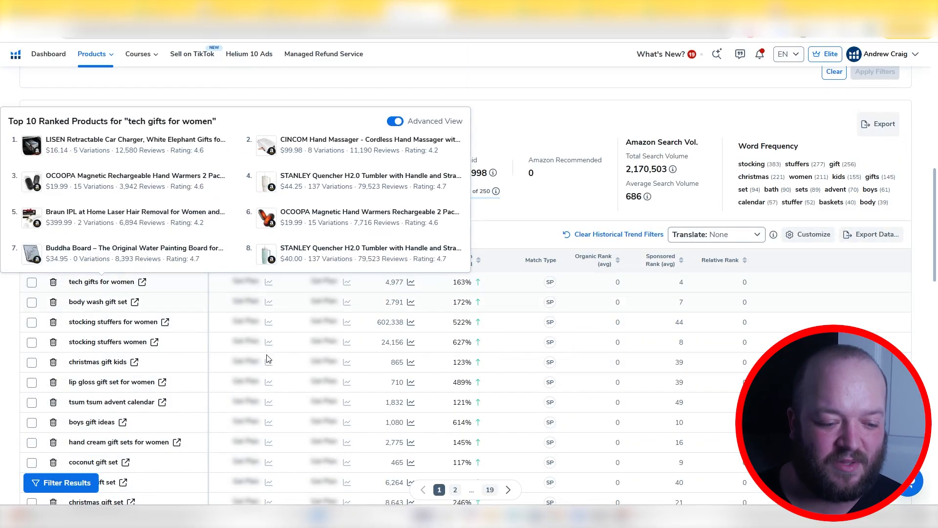
scroll(215, 355, up, 10)
scroll(132, 303, down, 5)
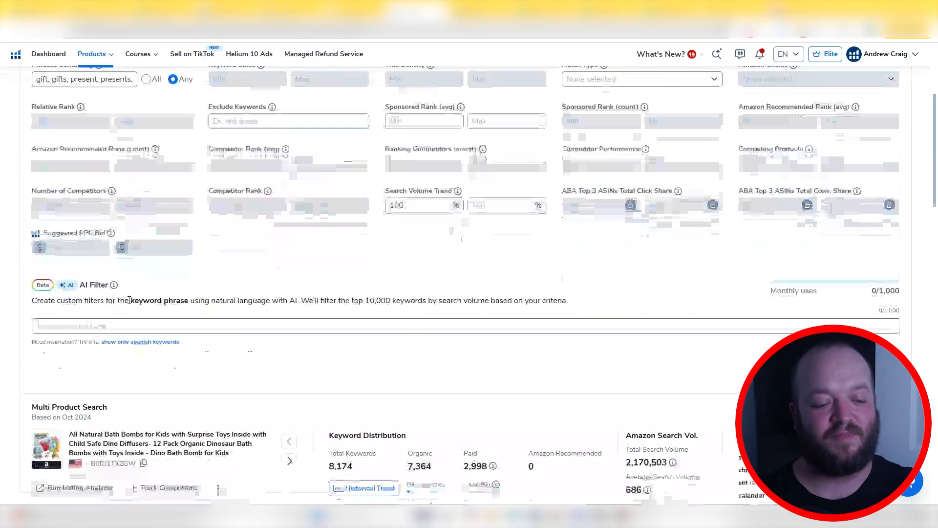
Raise the minimum search volume and reapply the filters to the keyword list
scroll(63, 249, up, 5)
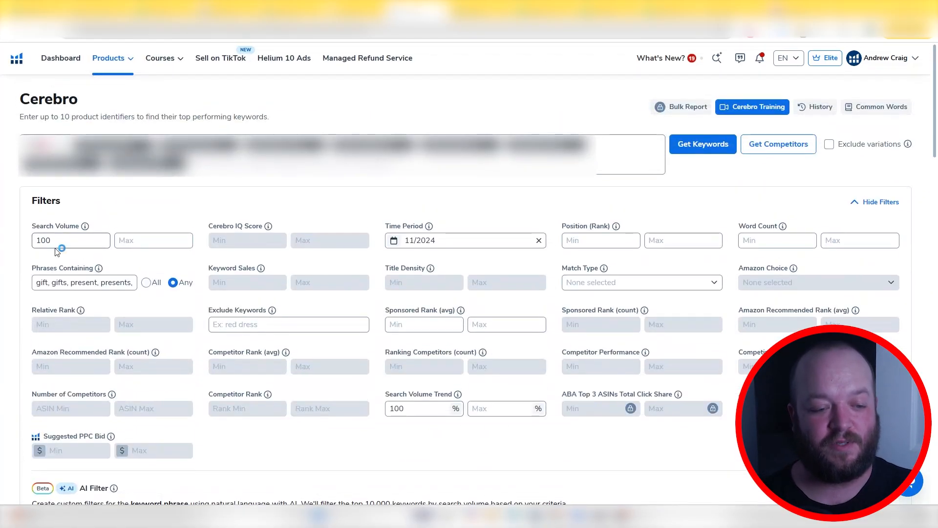
click(60, 244)
double_click(60, 244)
text(500)
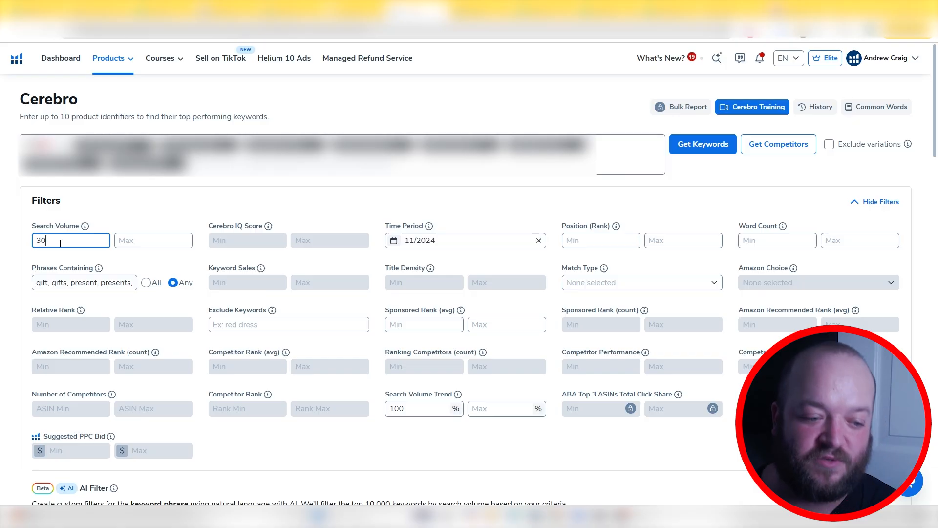
scroll(60, 243, down, 4)
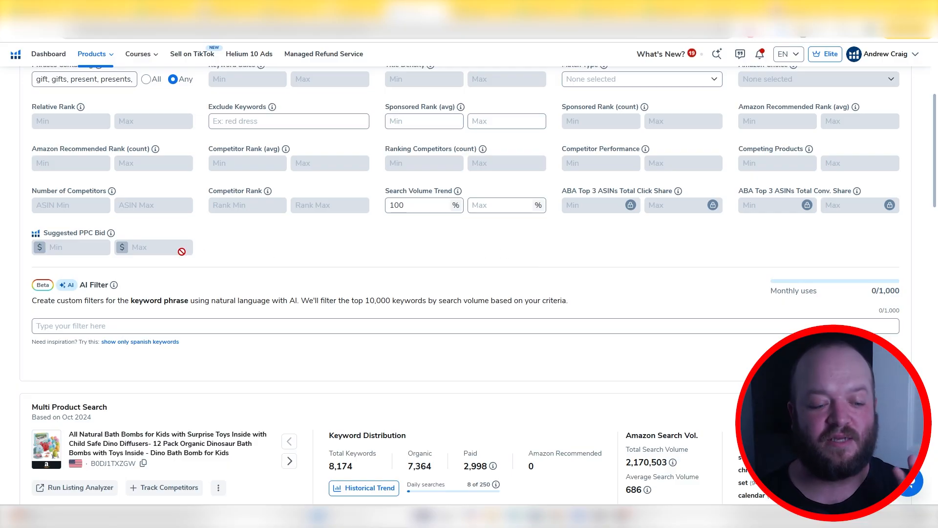
scroll(182, 252, down, 7)
scroll(126, 246, up, 2)
scroll(399, 170, down, 3)
Sort the keywords by search volume from highest to lowest and leave only "stocking stuffers" selected
click(398, 163)
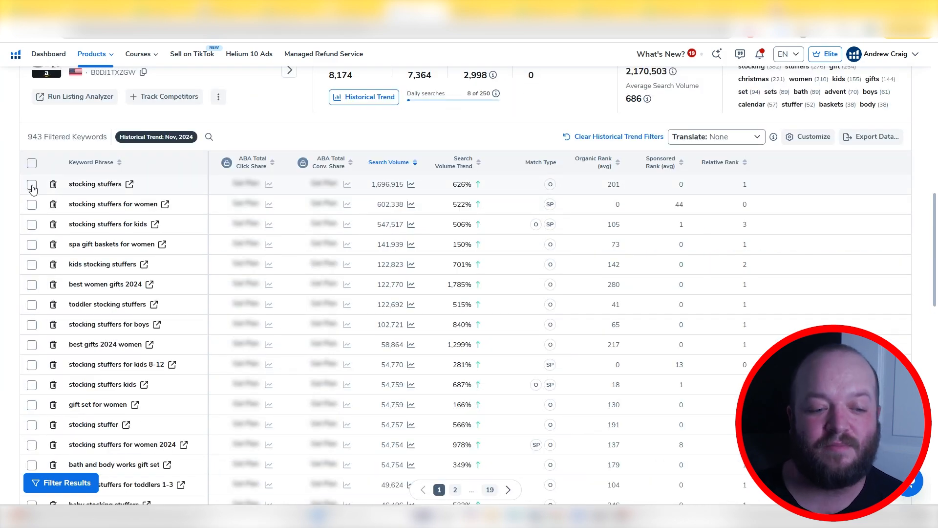
click(31, 185)
click(31, 205)
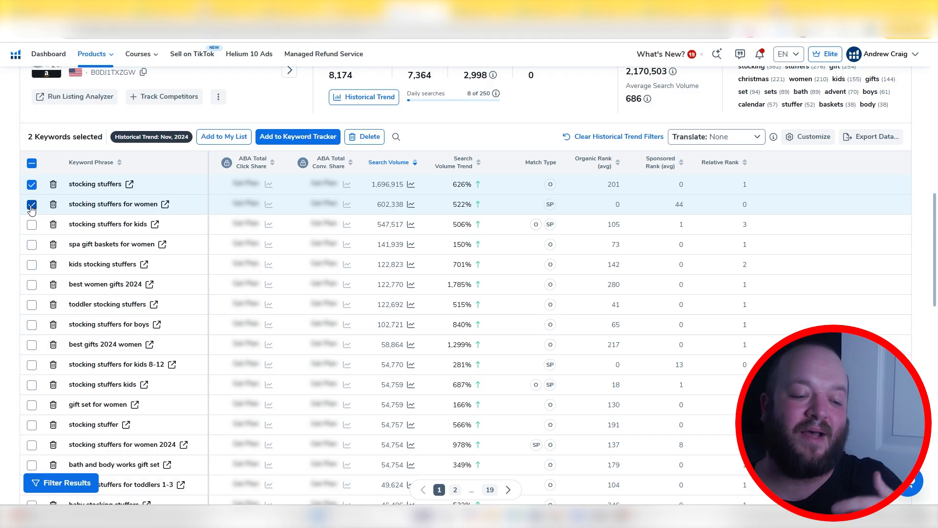
click(31, 205)
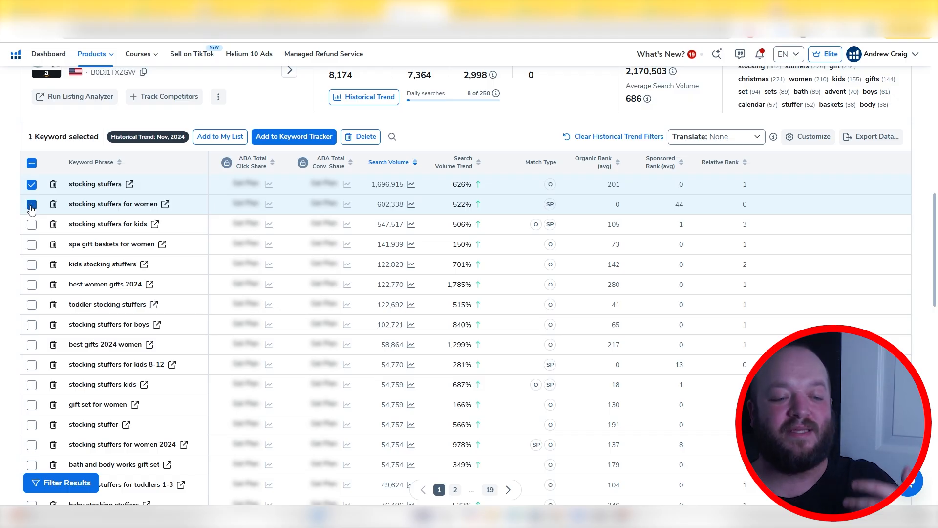
Also select the keywords "stocking stuffers for kids", "kids stocking stuffers", "toddler stocking stuffers" and "stocking stuffers kids"
click(31, 224)
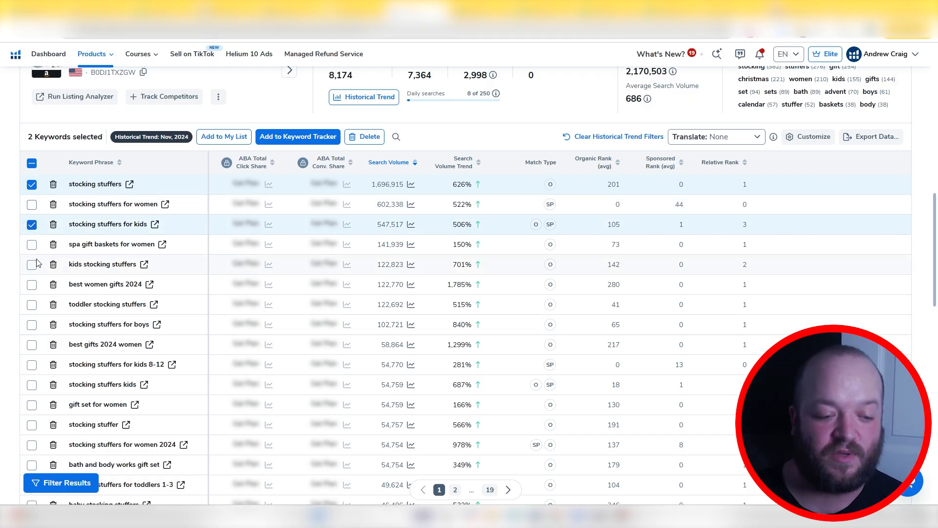
click(31, 265)
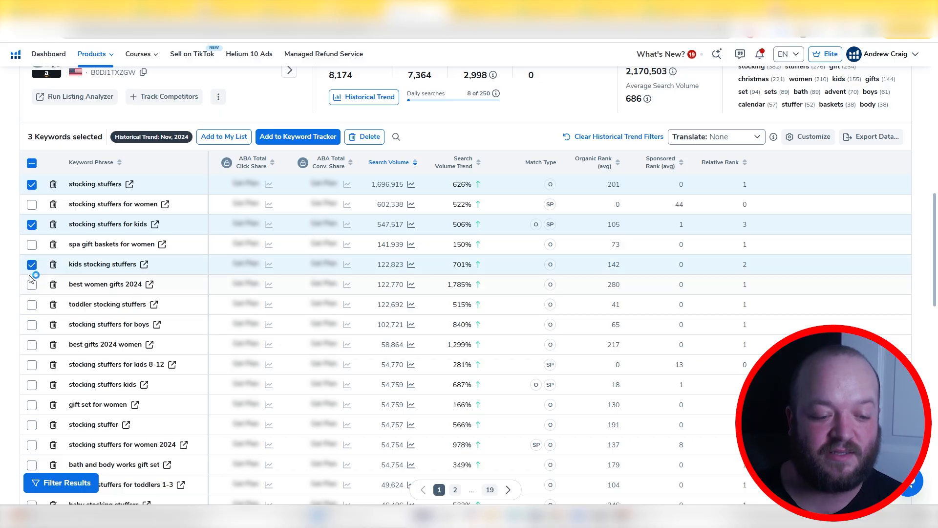
scroll(34, 264, down, 1)
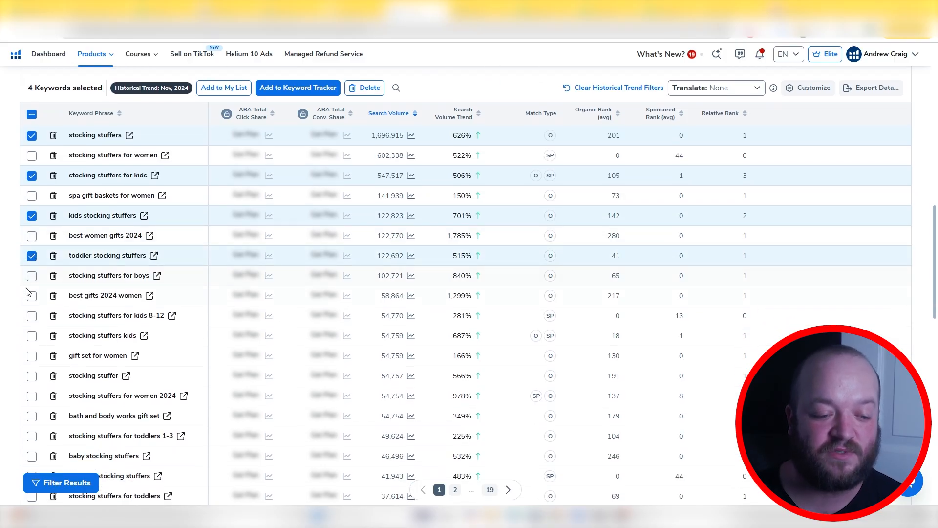
scroll(32, 249, down, 2)
click(32, 239)
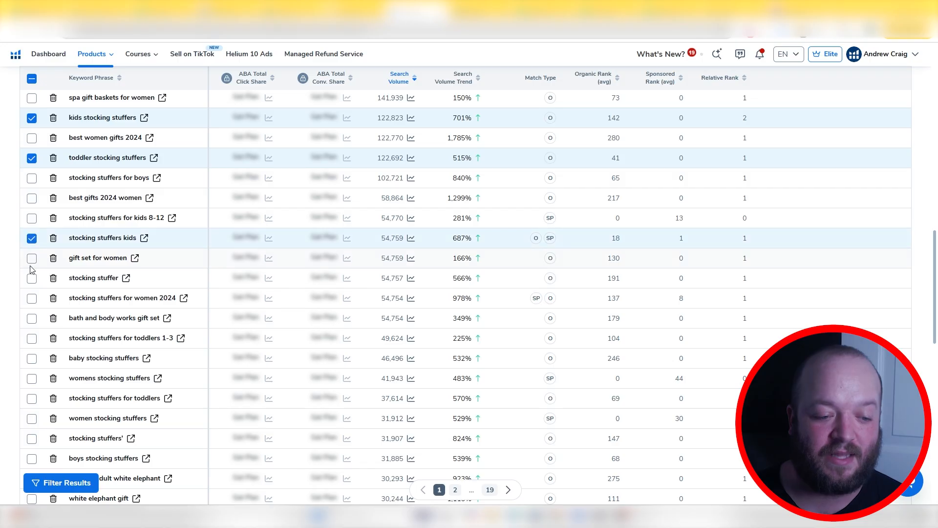
Select all keywords on the first page of the filtered list and look through them
scroll(31, 260, up, 5)
click(32, 212)
click(32, 212)
scroll(34, 235, down, 1)
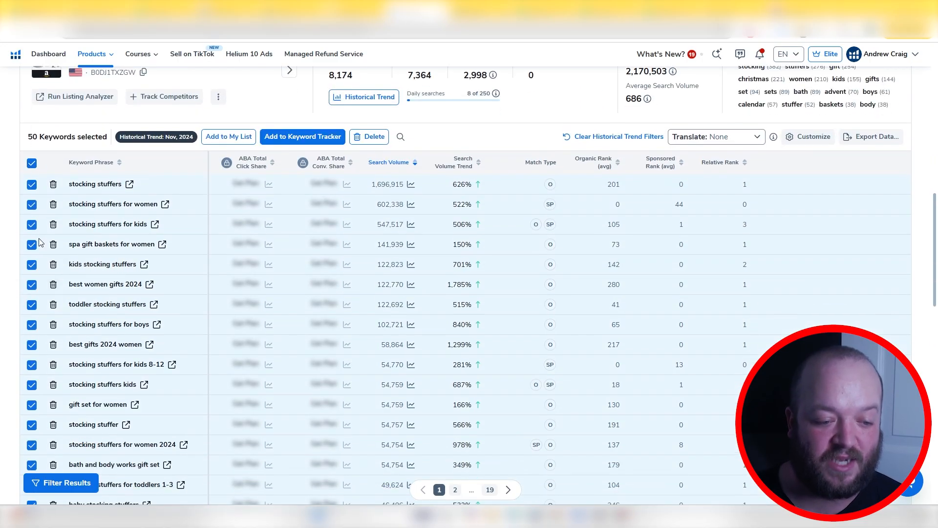
scroll(33, 245, down, 4)
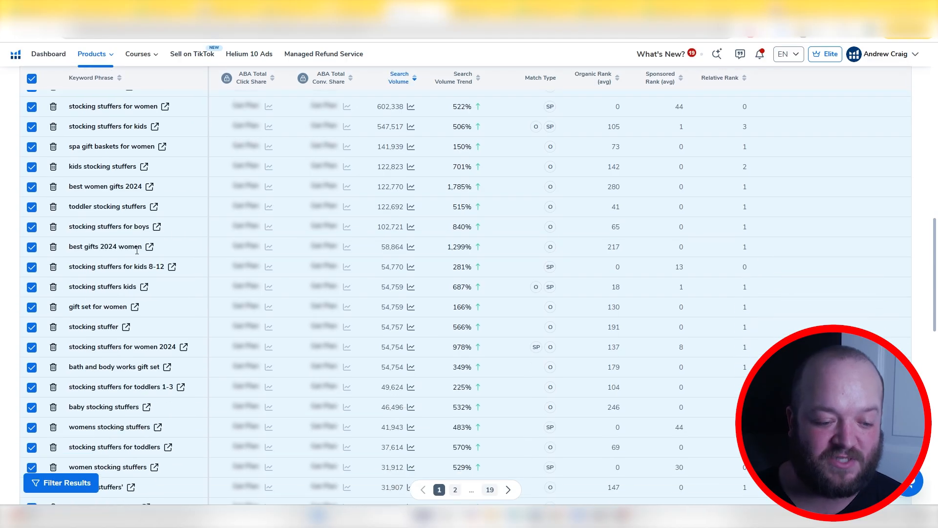
Exclude keywords containing "women", reapply the filters and check the keyword list
scroll(149, 315, up, 15)
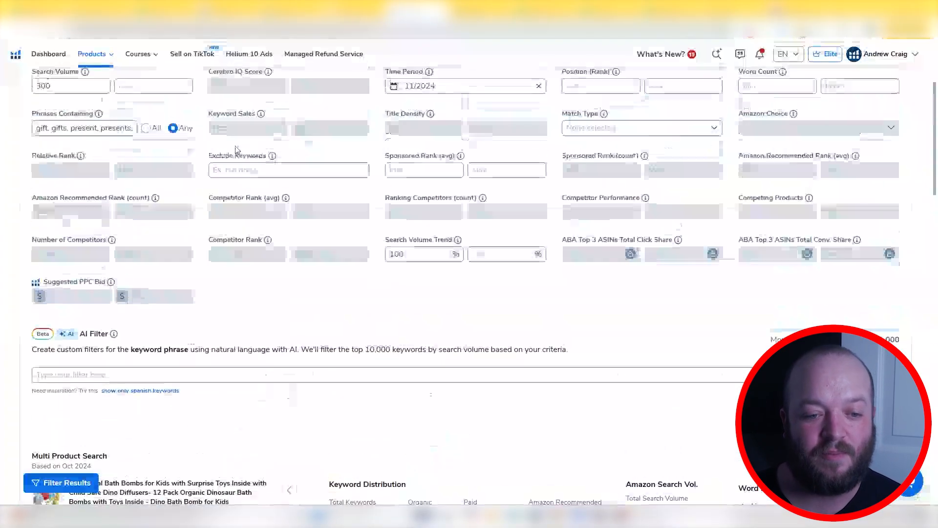
click(254, 170)
text(women)
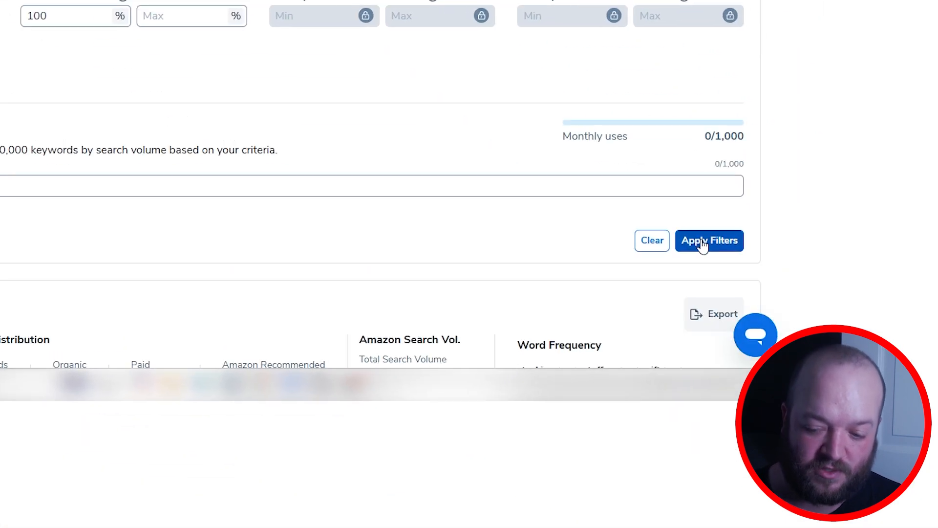
click(872, 413)
scroll(141, 362, down, 11)
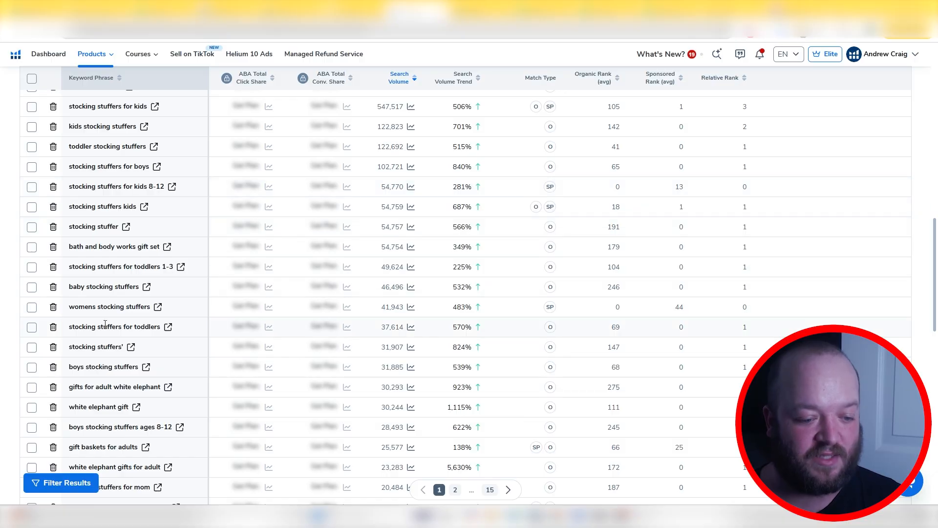
scroll(112, 337, down, 2)
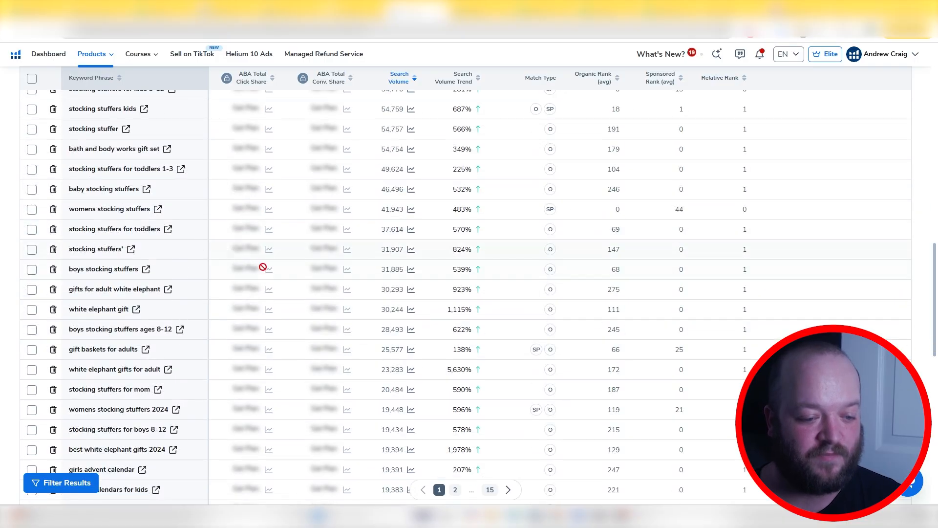
Add "womens" to the excluded keywords so they read "women,womens", and reapply the filters
scroll(263, 268, up, 10)
scroll(263, 270, up, 10)
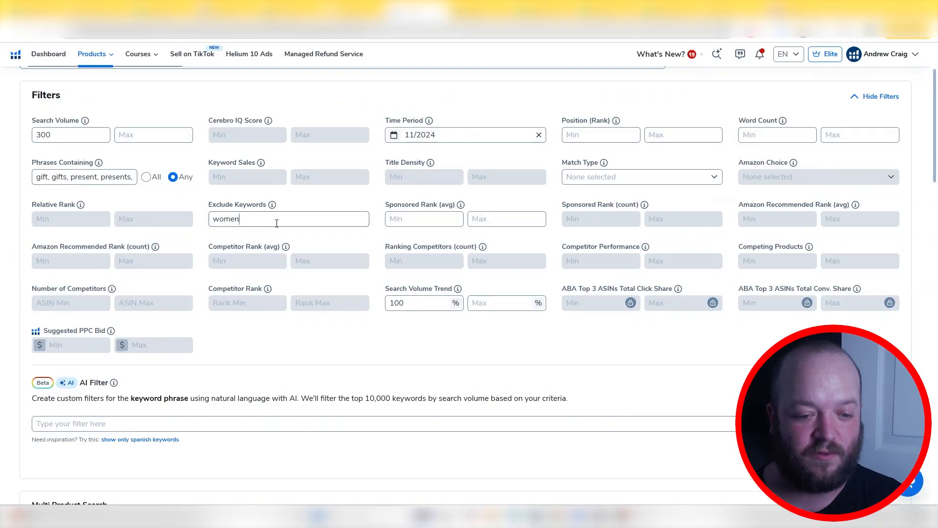
click(276, 224)
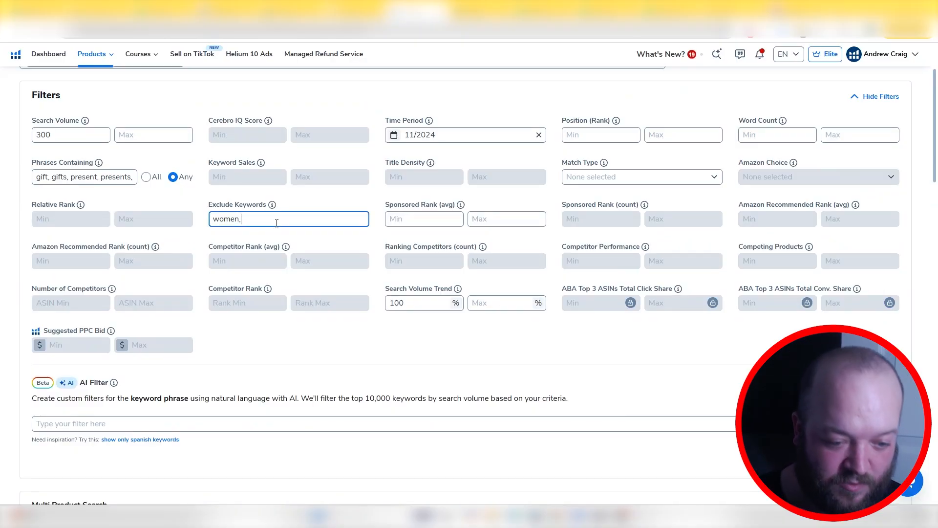
text(,womens)
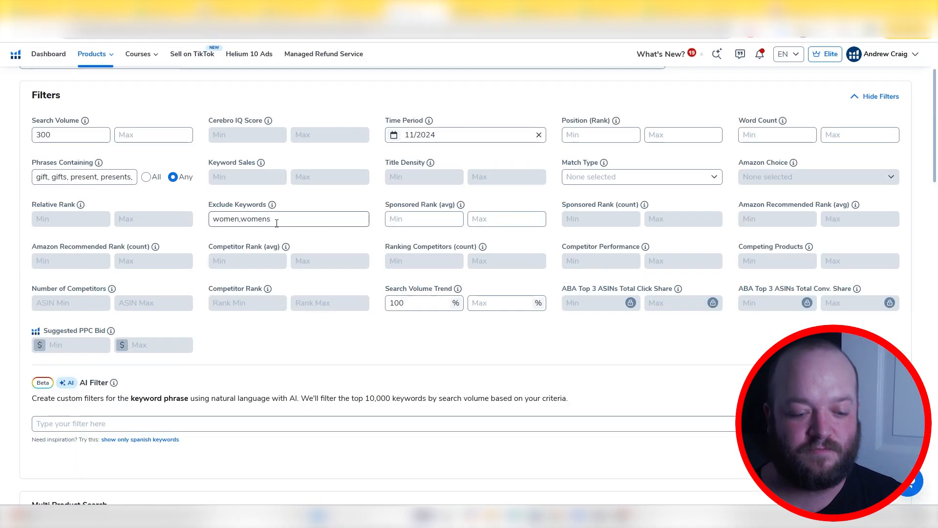
scroll(267, 225, down, 1)
scroll(266, 224, down, 10)
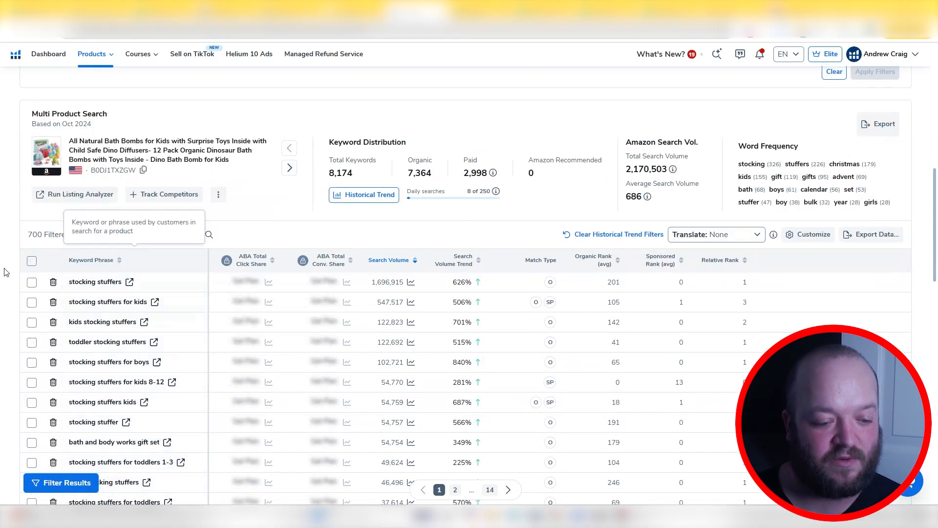
Review the filtered keywords and select all of those on the first page
scroll(103, 276, down, 2)
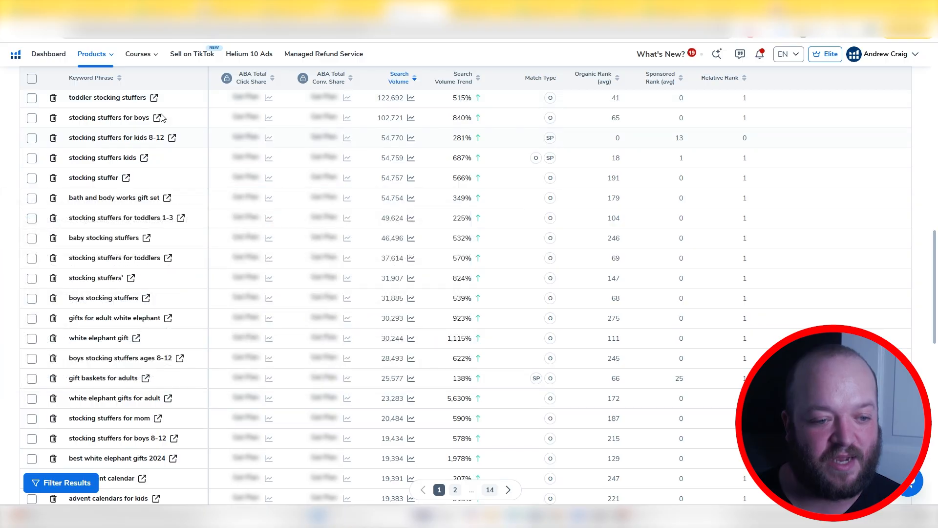
mouse_move(180, 100)
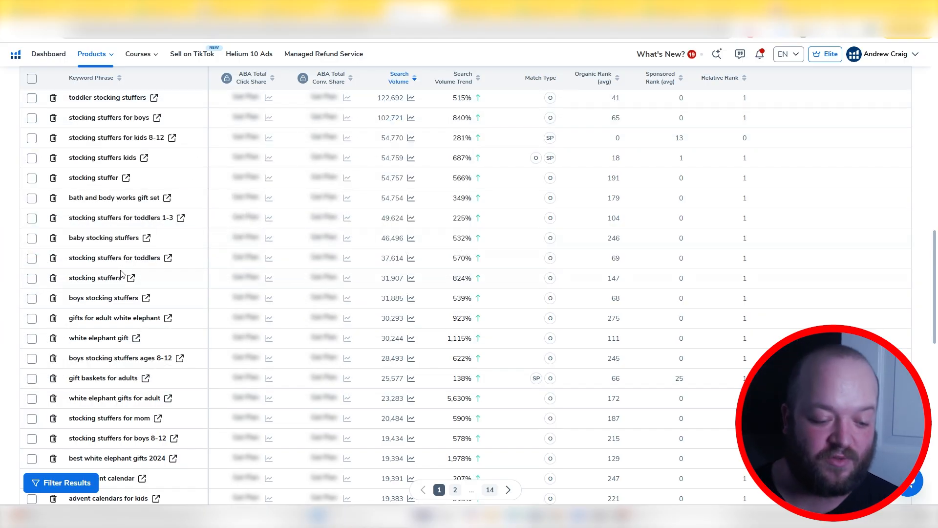
scroll(123, 276, down, 3)
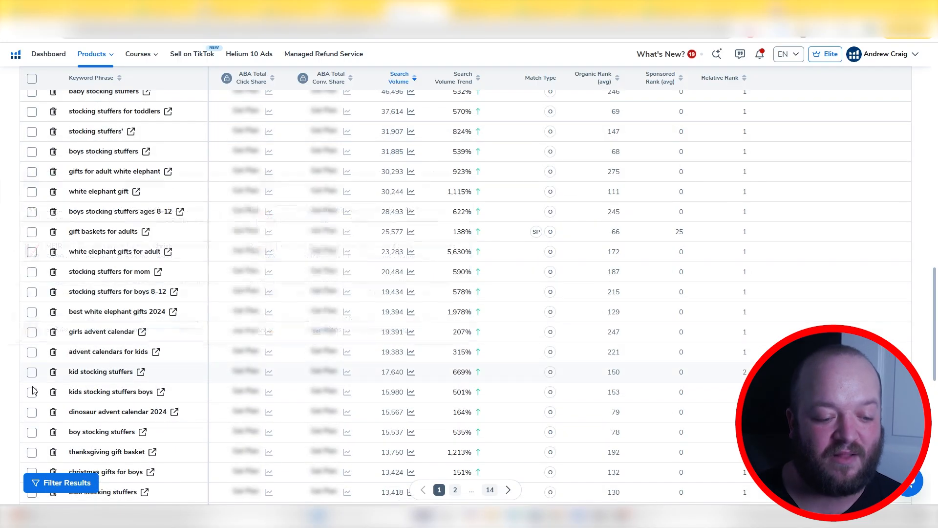
scroll(8, 395, down, 2)
scroll(8, 398, down, 1)
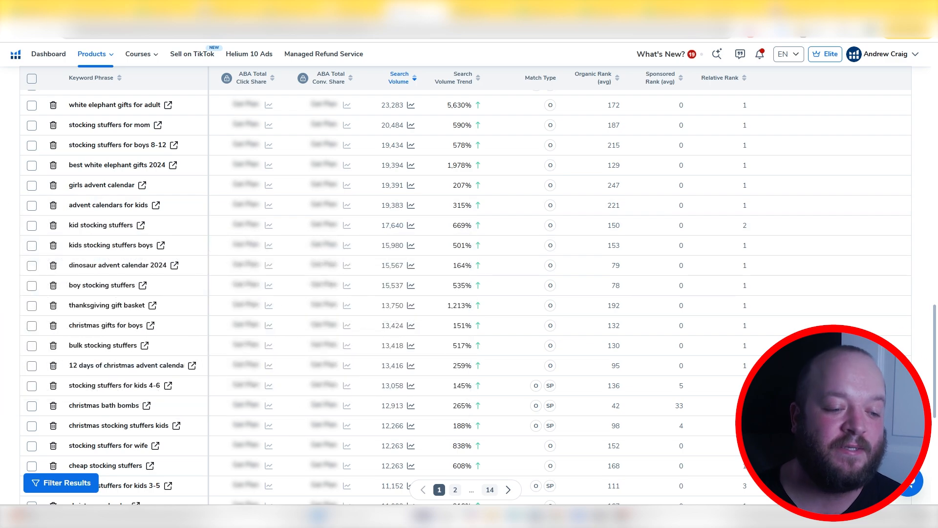
scroll(28, 273, up, 15)
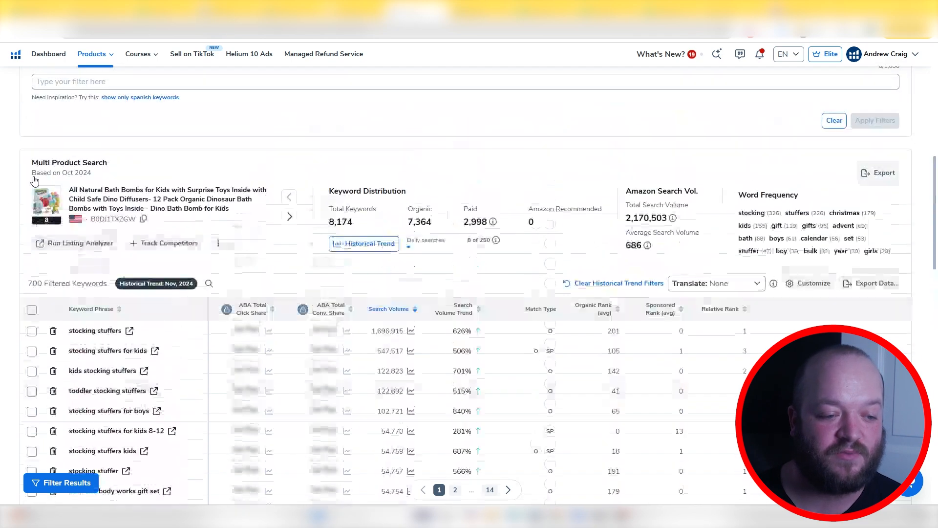
click(32, 309)
scroll(62, 229, down, 2)
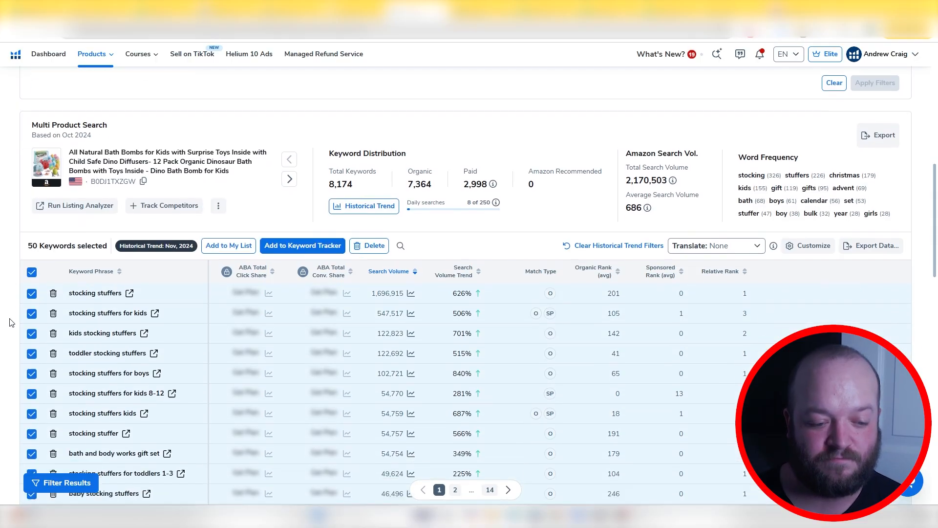
scroll(62, 229, down, 15)
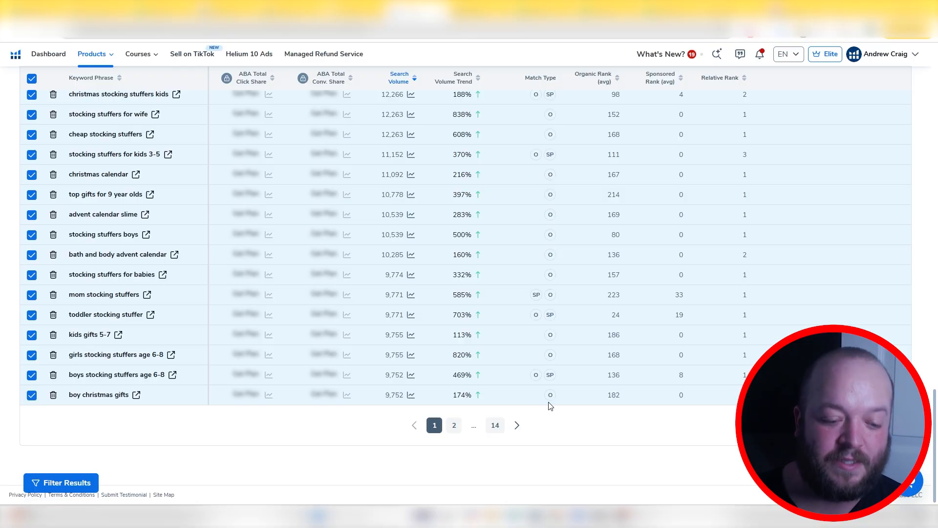
scroll(312, 389, up, 17)
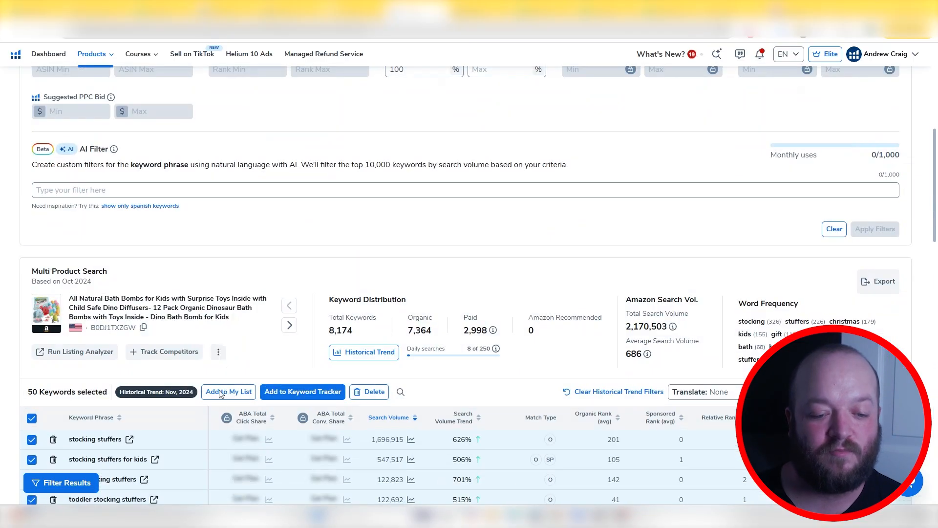
click(231, 397)
click(292, 364)
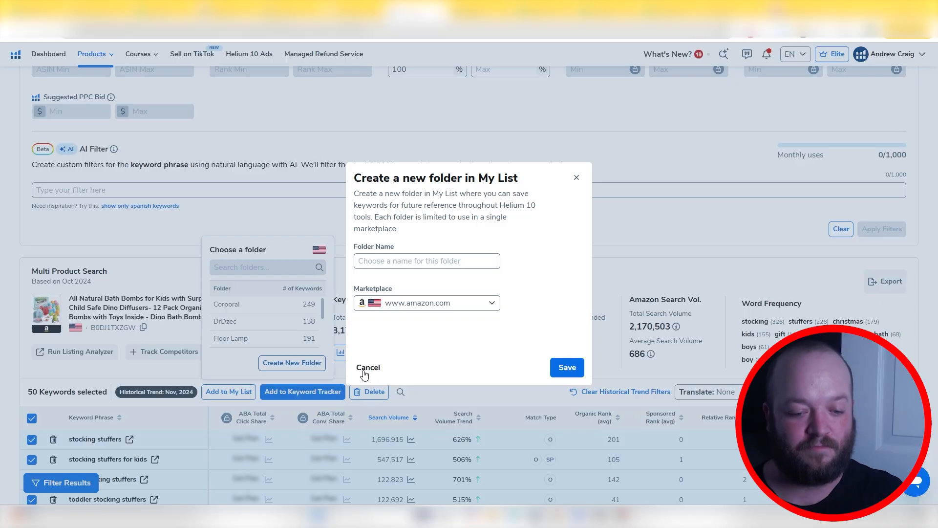
click(413, 262)
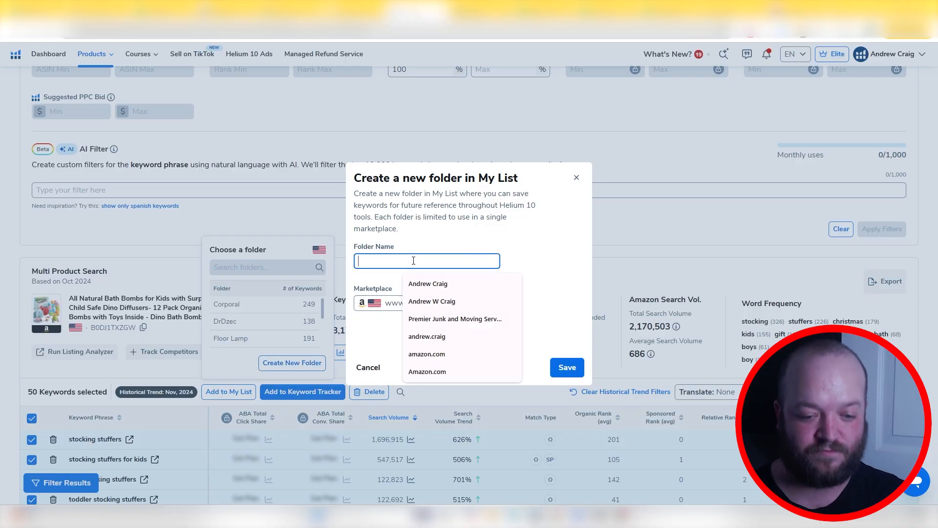
text(Youtube Q4 Keywords)
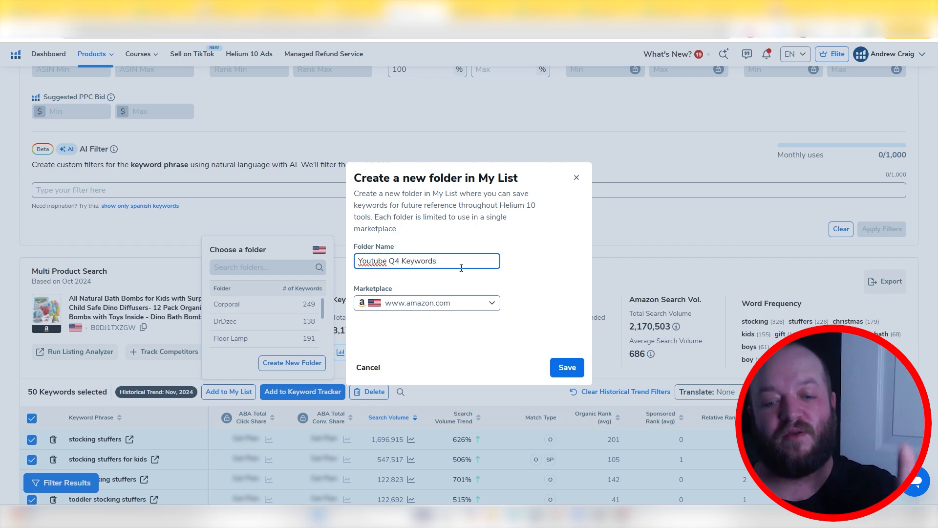
click(562, 368)
Add the selected keywords to the "Youtube Q4 Keywords" folder in My List
click(282, 271)
text(q4)
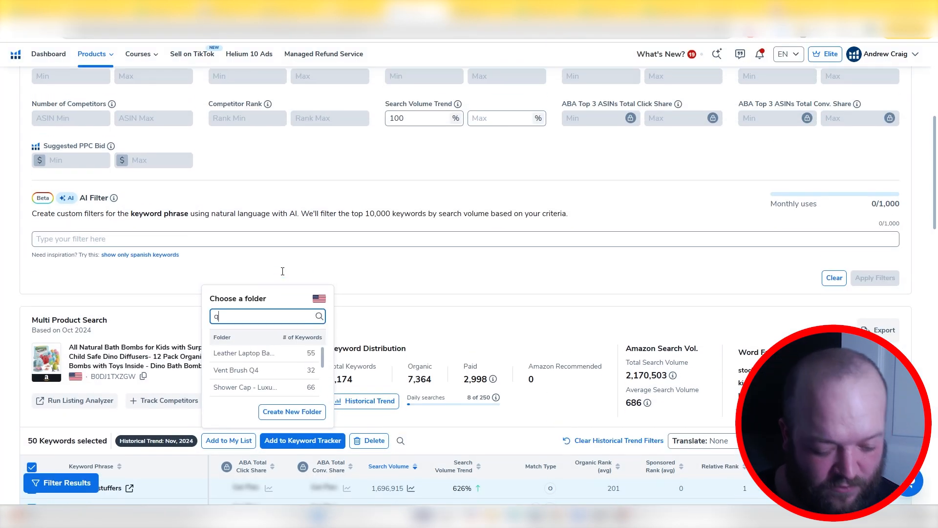
scroll(283, 272, up, 1)
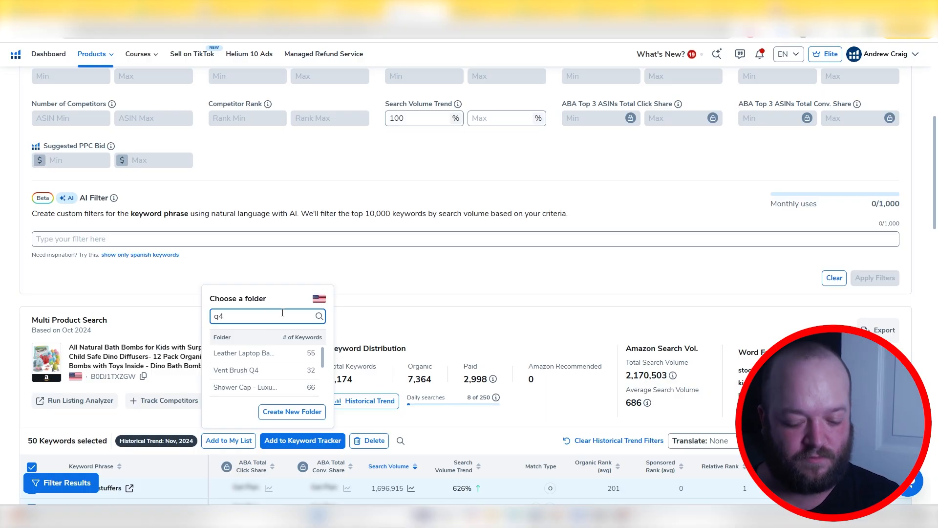
click(236, 443)
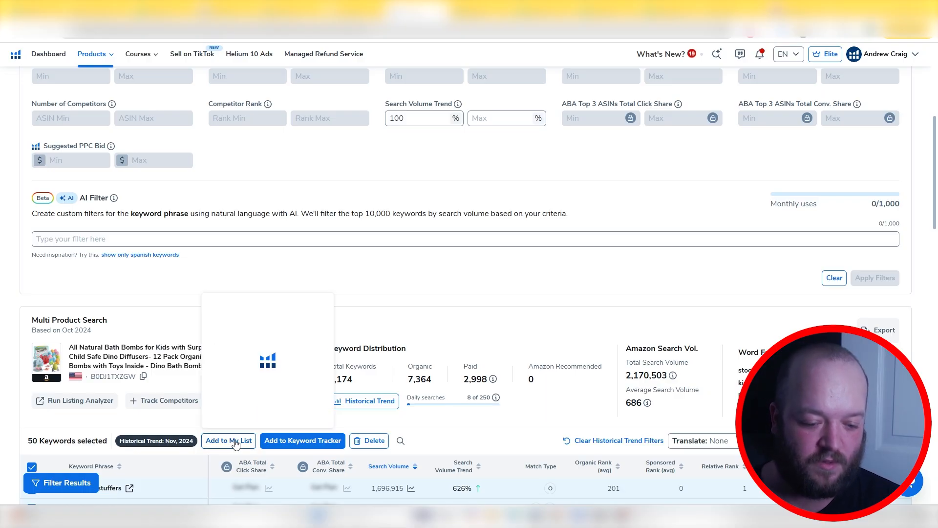
click(235, 442)
scroll(266, 374, down, 5)
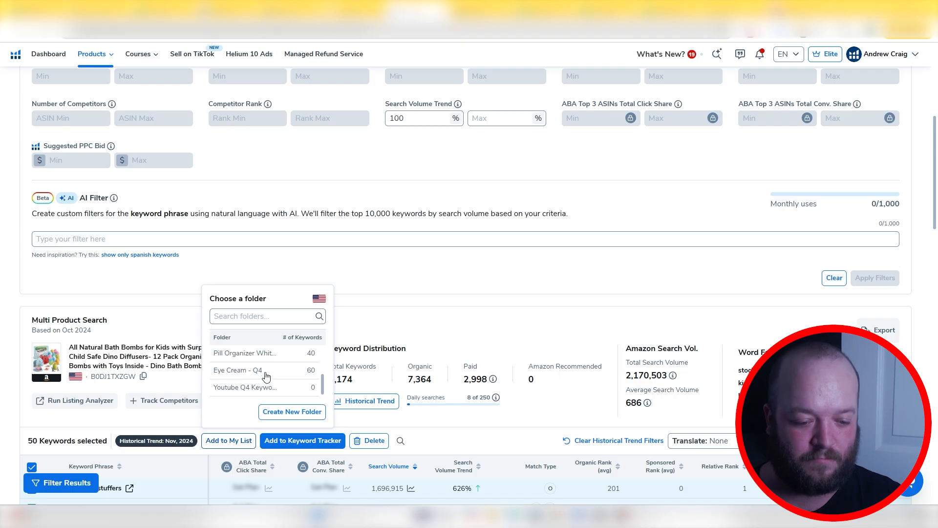
click(266, 376)
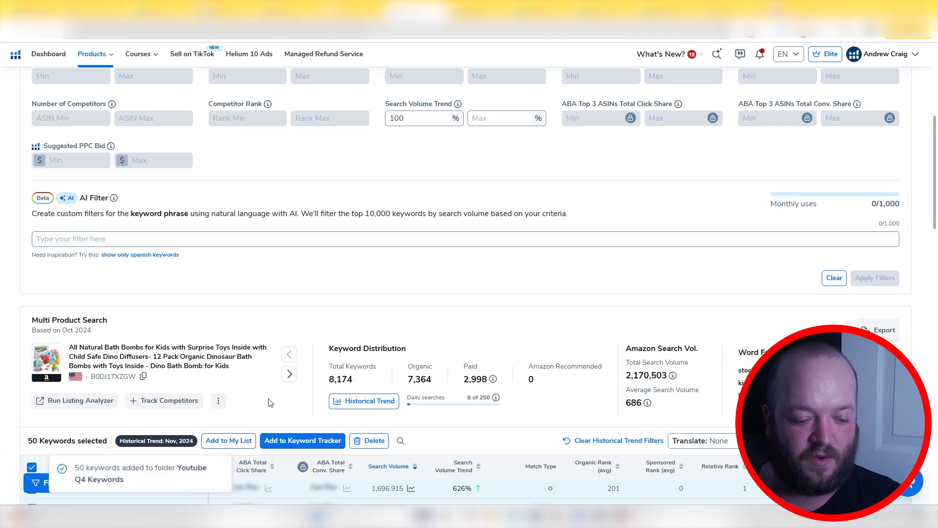
In Magnet's "dinosaur bath bombs" search, set the time period to November 2024 and paste the holiday phrase list ending in "reindeer, snow, sleigh, elf" as phrases containing
scroll(73, 403, down, 2)
scroll(59, 401, up, 8)
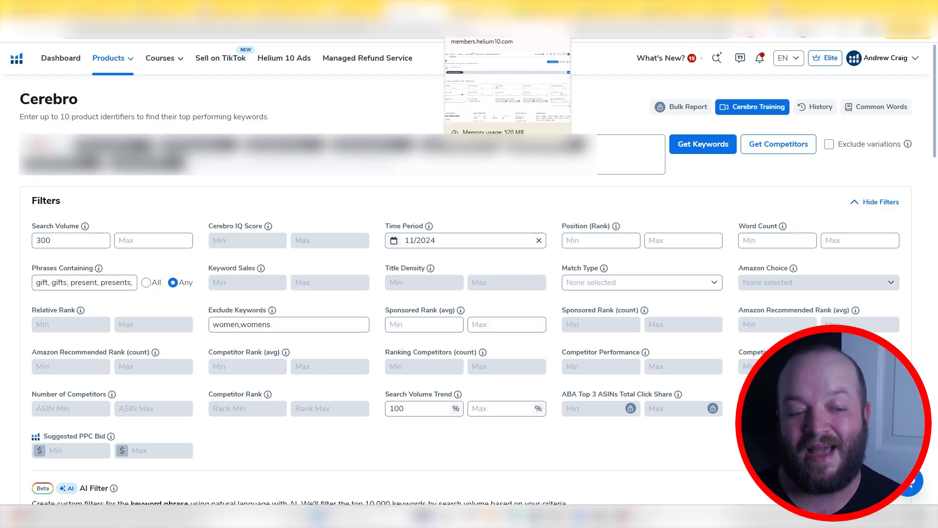
mouse_move(112, 57)
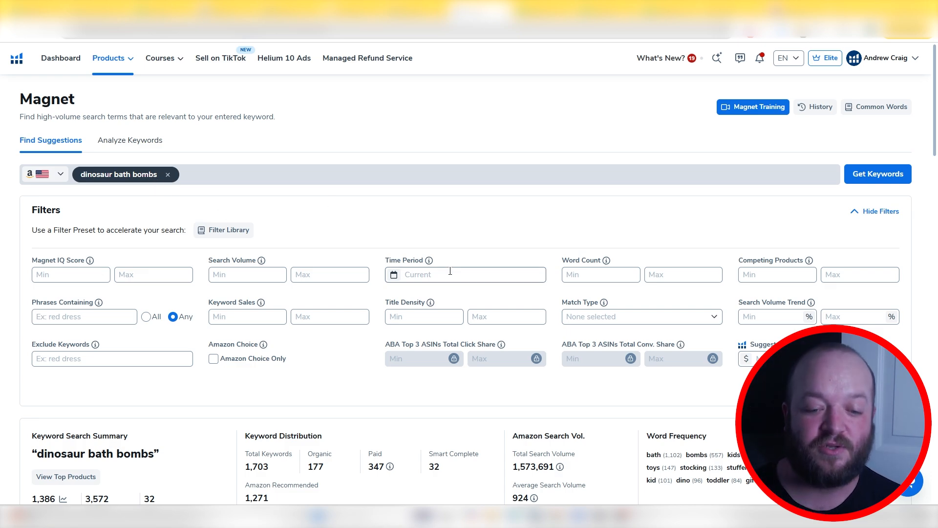
click(427, 274)
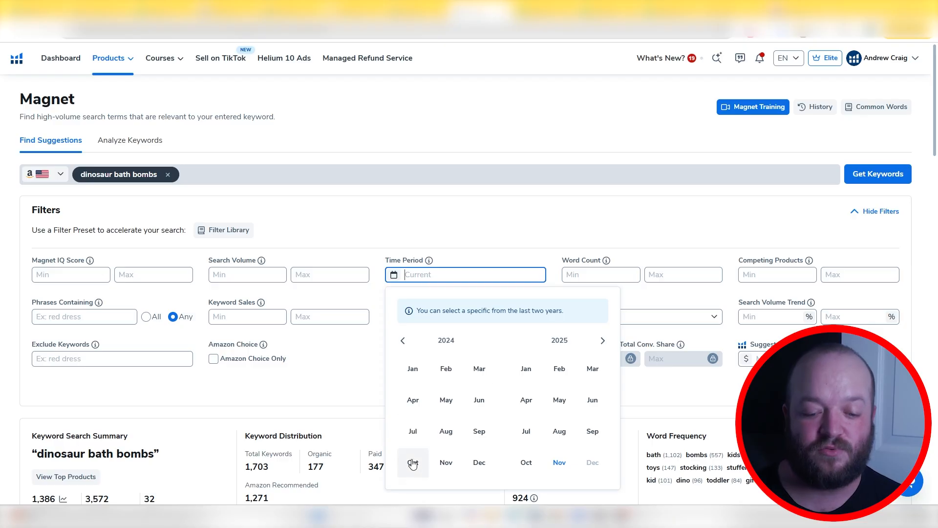
click(445, 464)
click(97, 315)
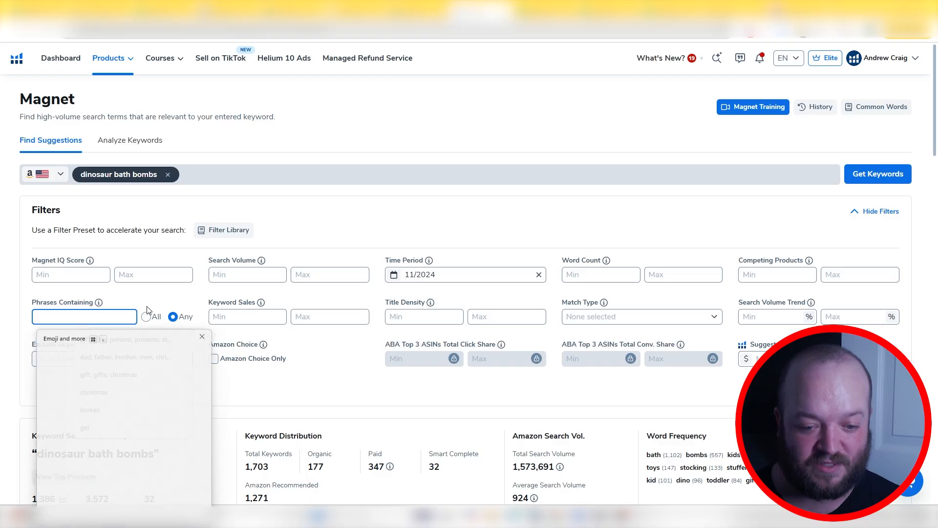
click(72, 396)
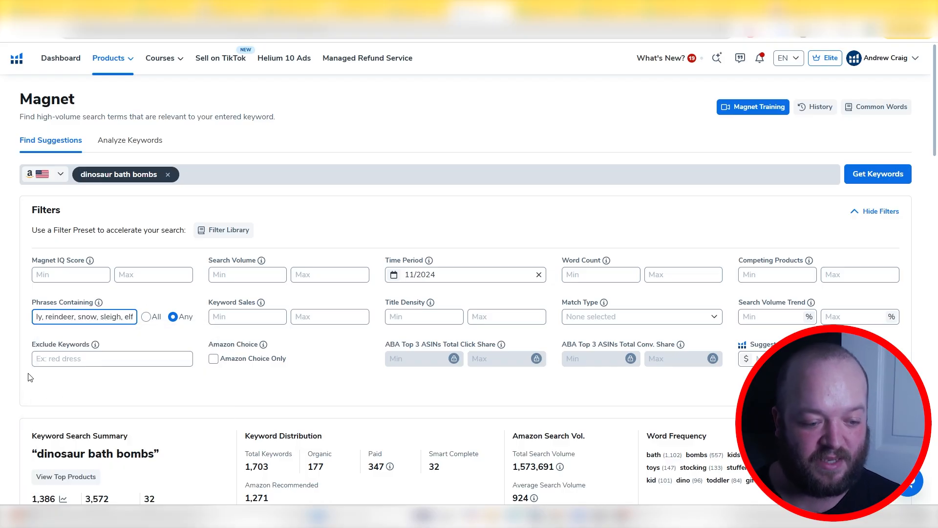
Set the minimum Keyword Sales to 1 and apply the filters to the "dinosaur bath bombs" results
click(244, 317)
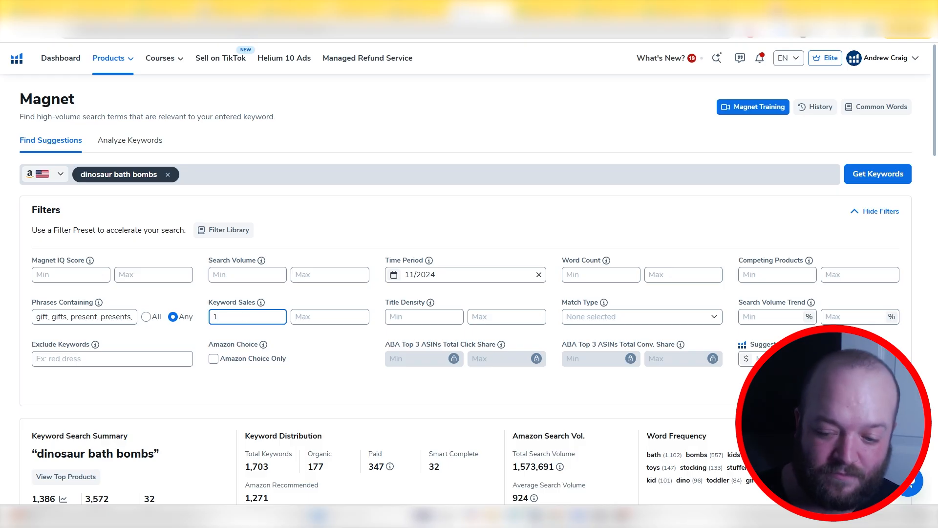
text(1)
key(Return)
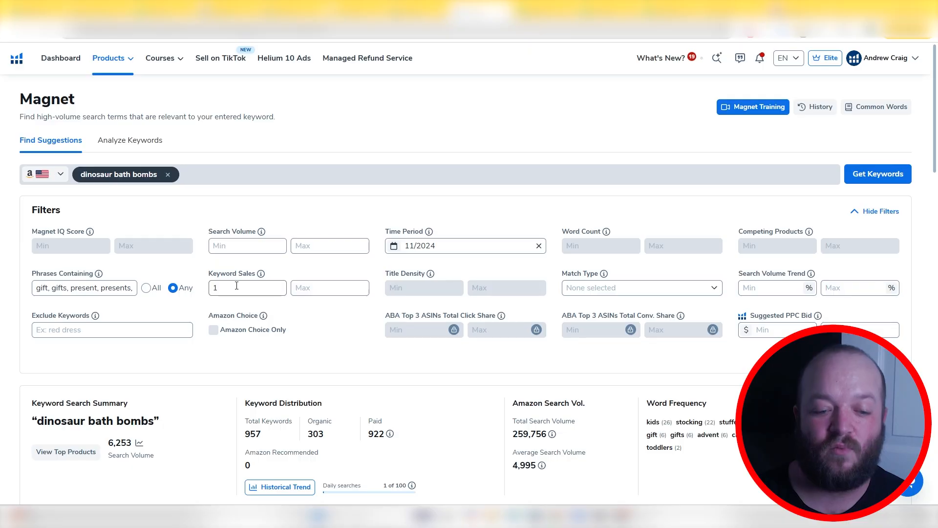
Select all keywords on the first page of the filtered Magnet results and review them
scroll(93, 323, down, 6)
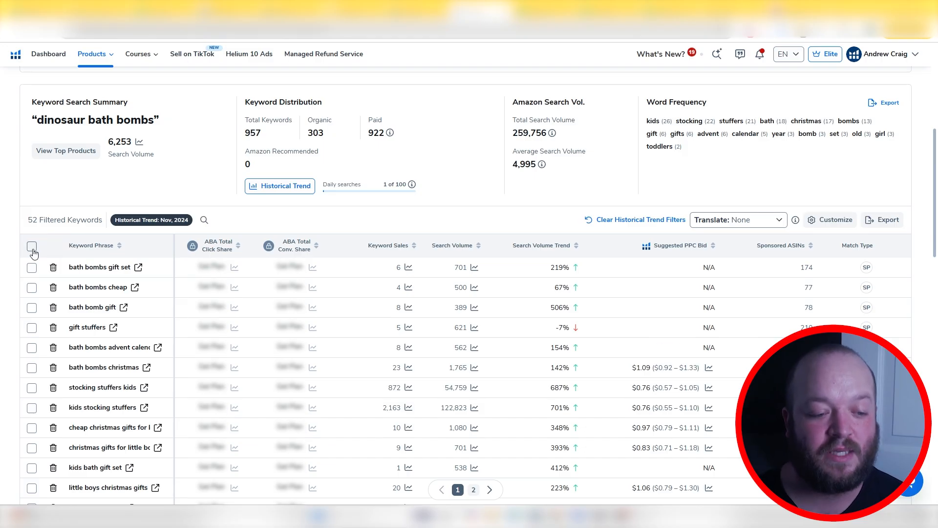
click(31, 246)
scroll(93, 190, down, 3)
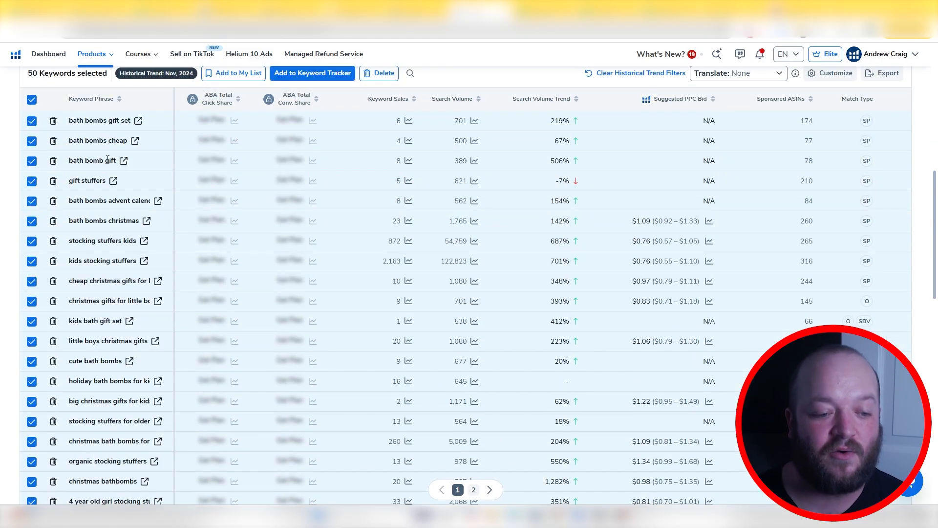
scroll(86, 202, down, 14)
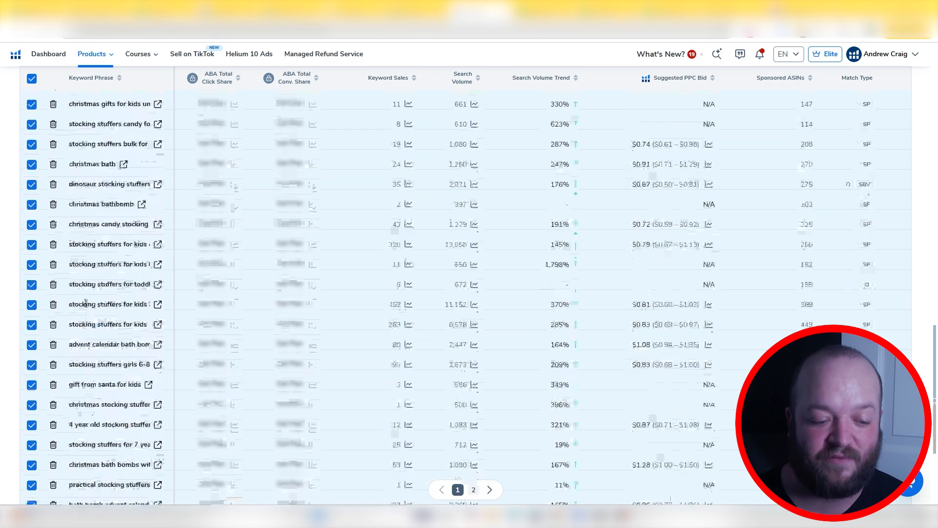
mouse_move(84, 303)
scroll(227, 268, up, 15)
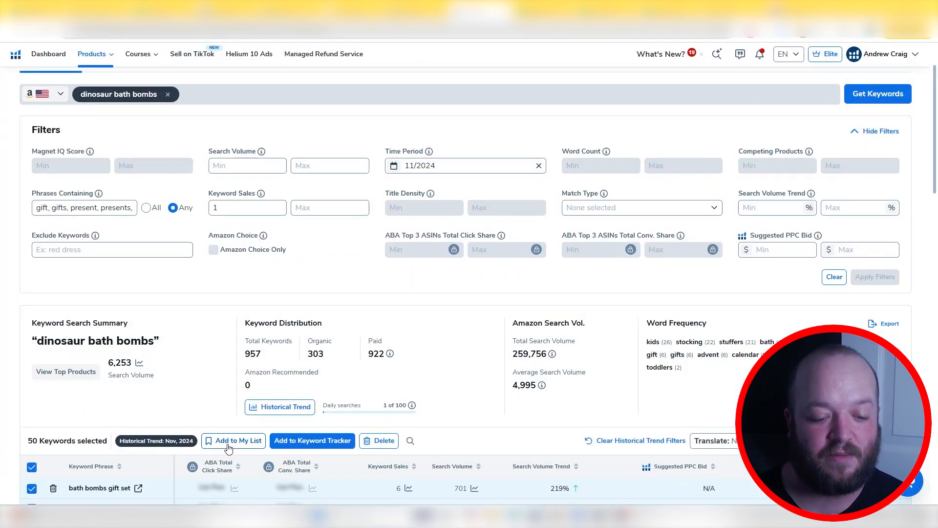
Add the selected Magnet keywords to the existing "Youtube Q4 Keywords" folder in My List
click(228, 447)
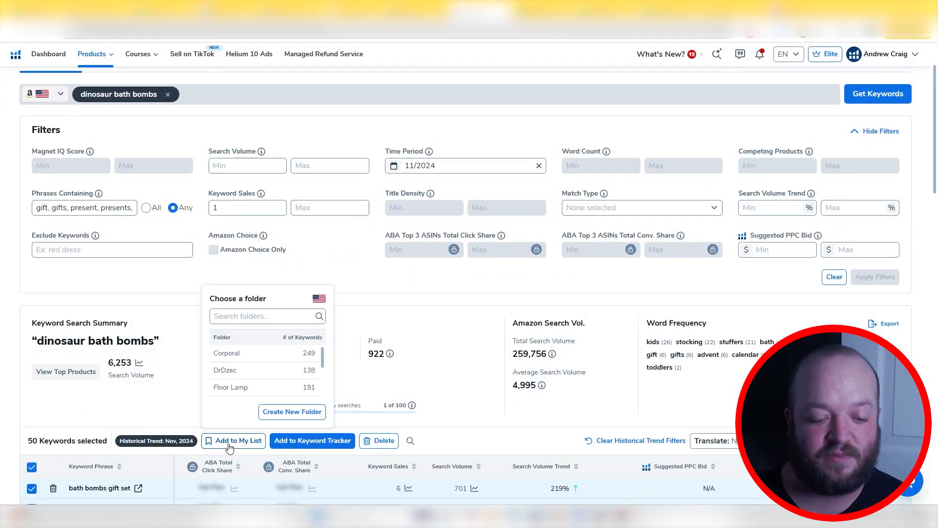
scroll(251, 384, down, 3)
scroll(253, 385, down, 3)
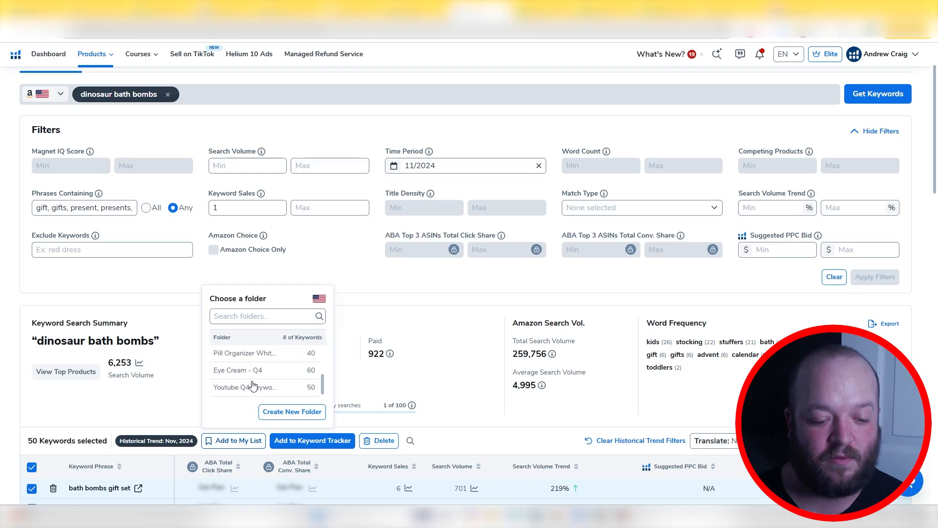
click(254, 389)
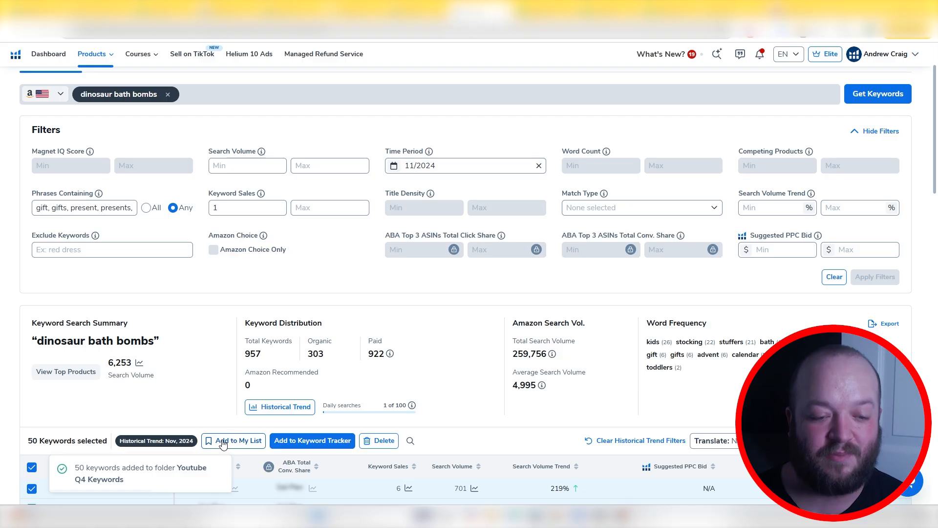
Open My List - Keywords to view the saved keyword folders
scroll(218, 442, up, 3)
click(116, 61)
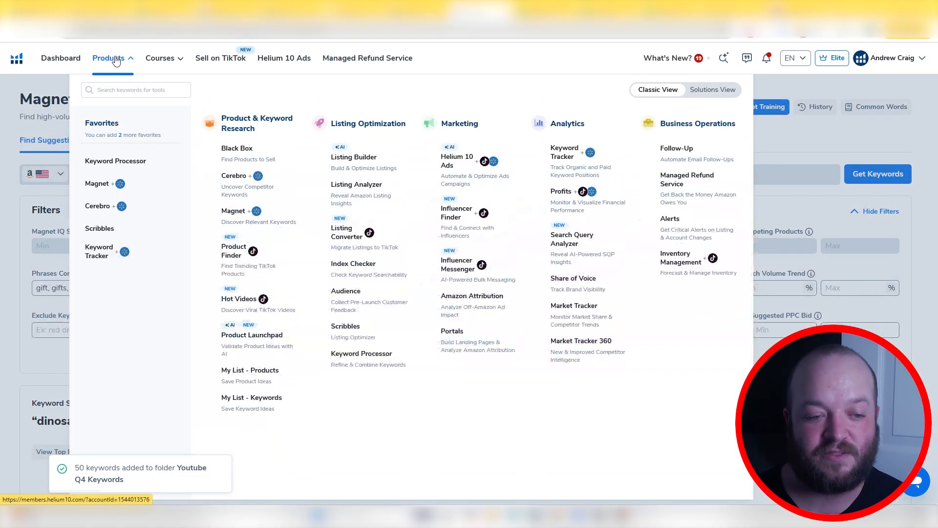
click(262, 405)
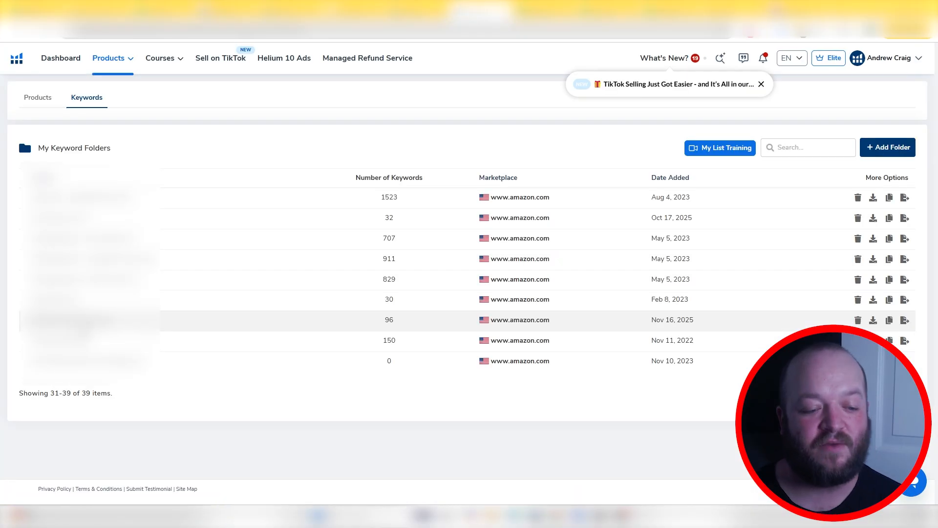